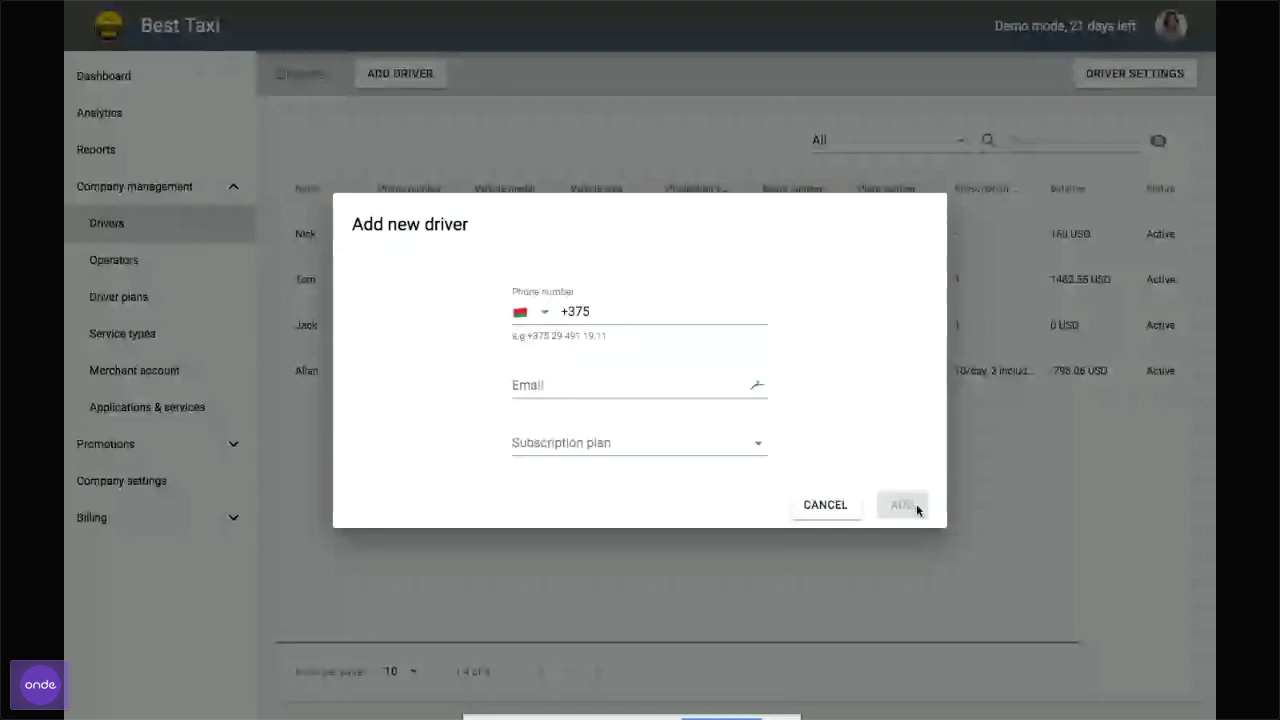
Discard the new-driver form and review the actions available for the driver of the Honda Civic
left_click(825, 505)
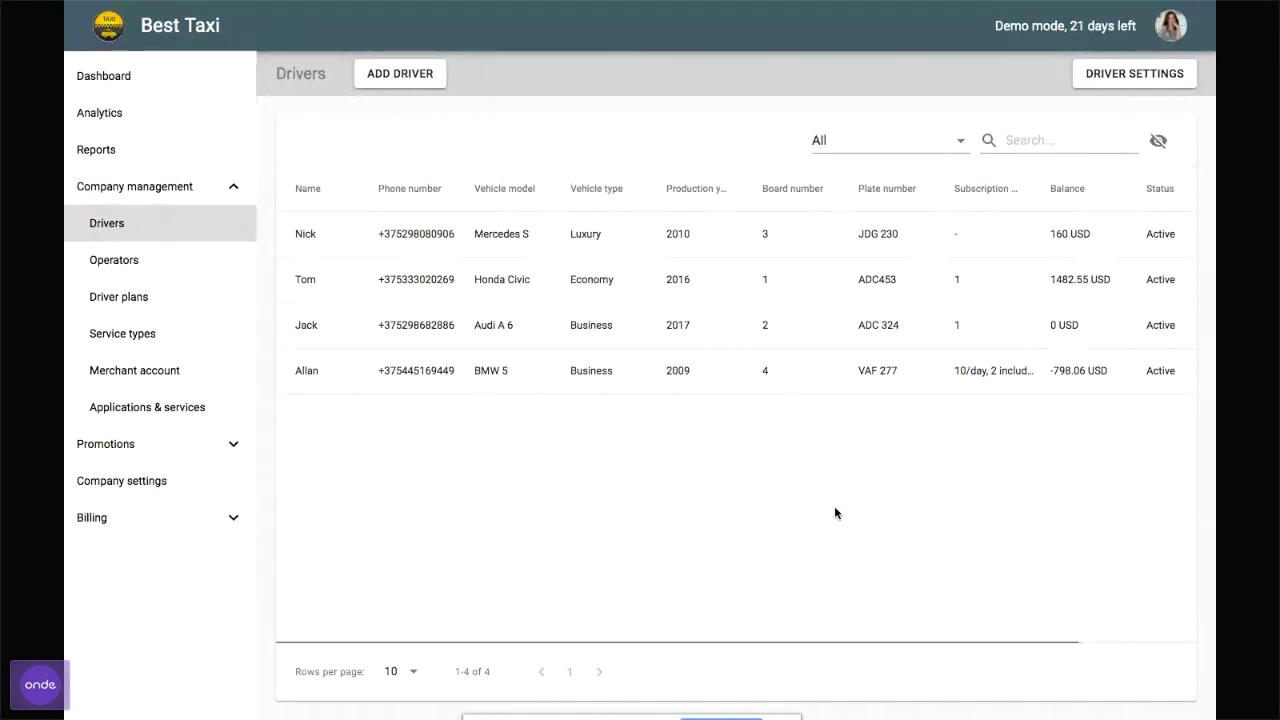
left_click(1127, 80)
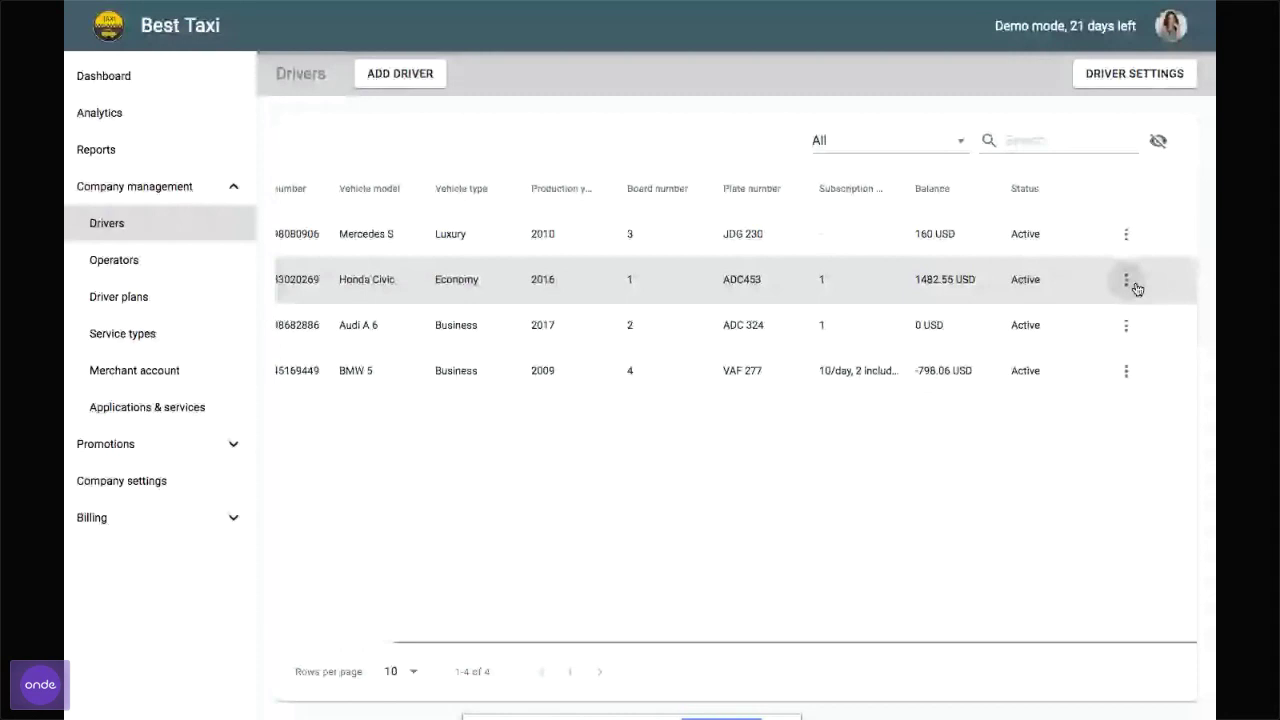
left_click(1127, 281)
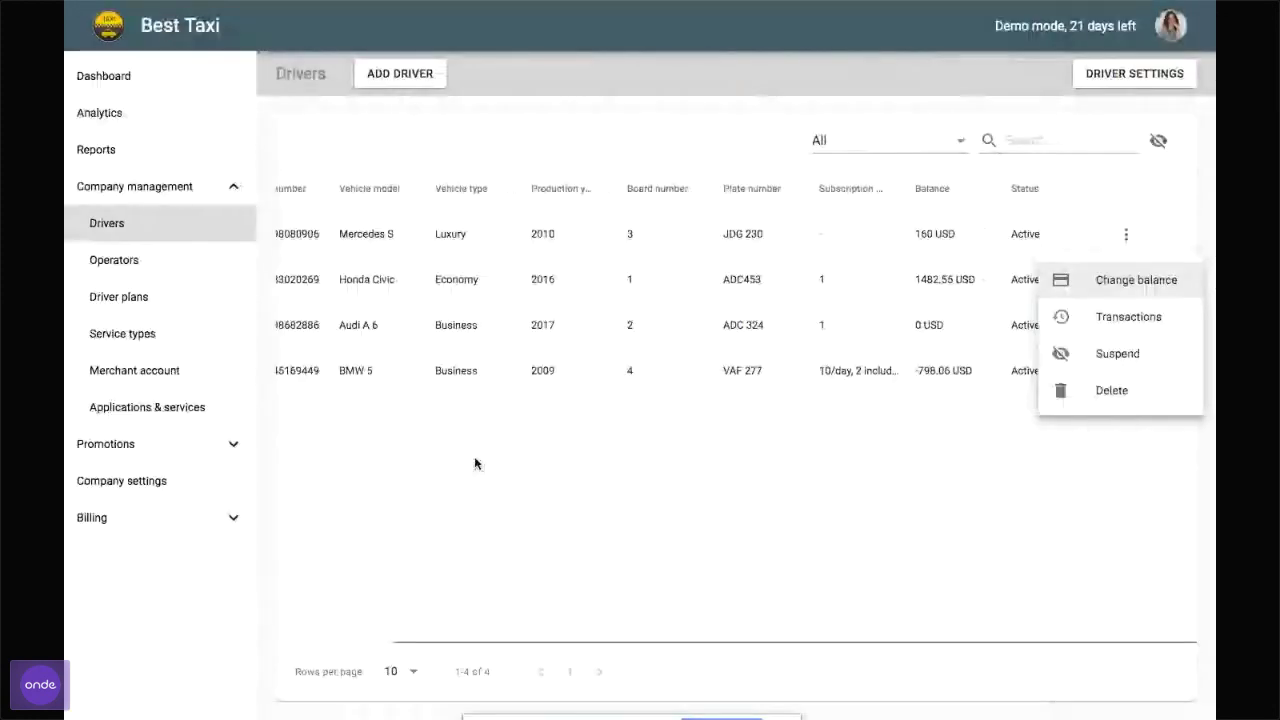
left_click(477, 284)
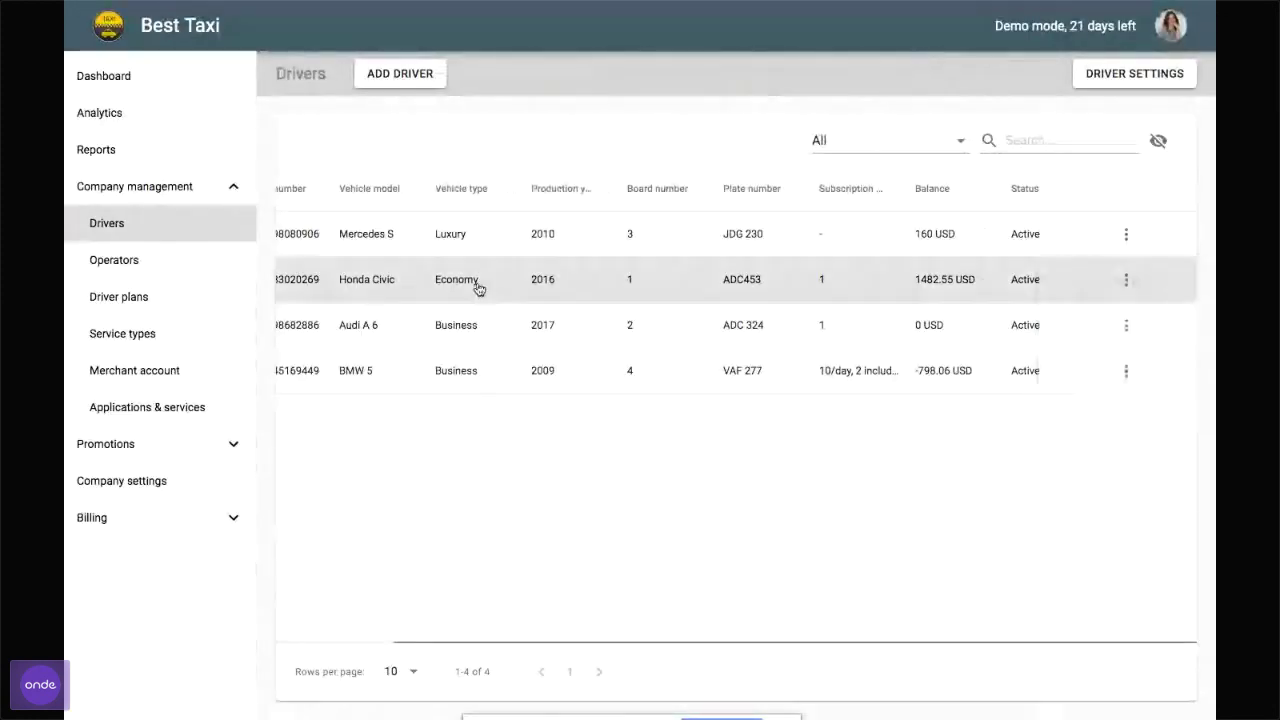
Open the Honda Civic driver's record and examine the profile fields, including the name and note
left_click(478, 287)
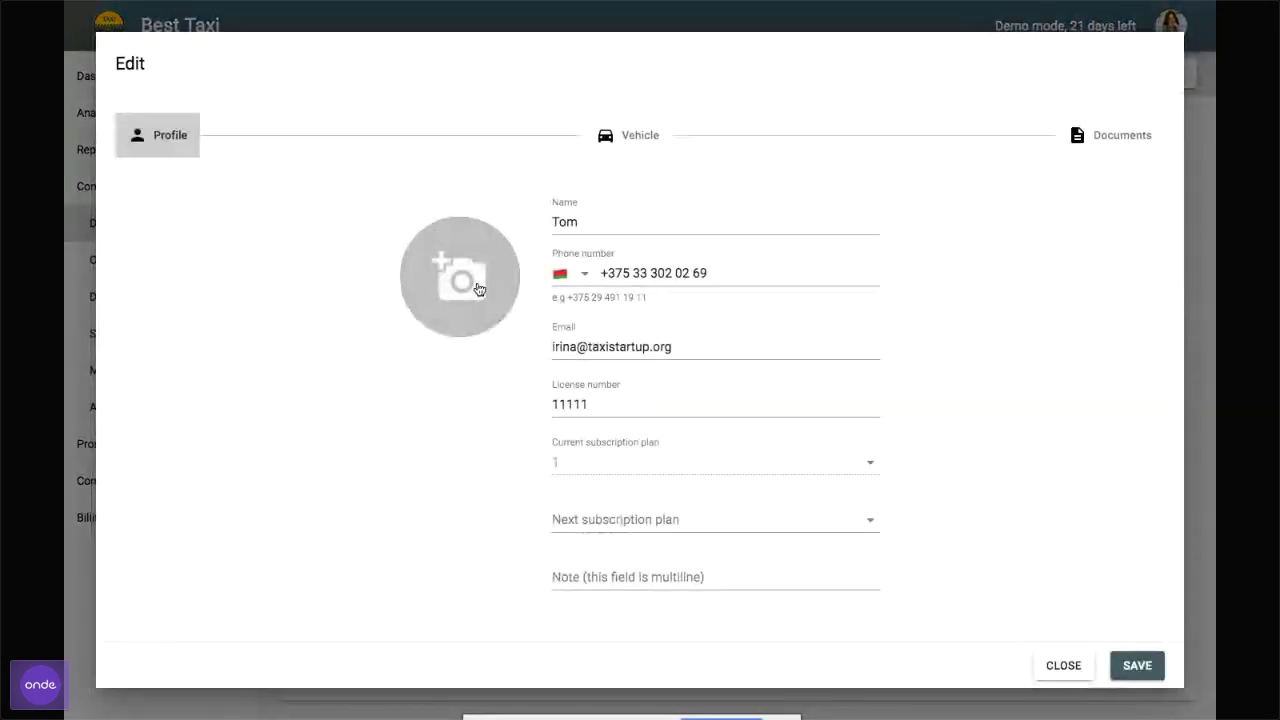
left_click(1063, 665)
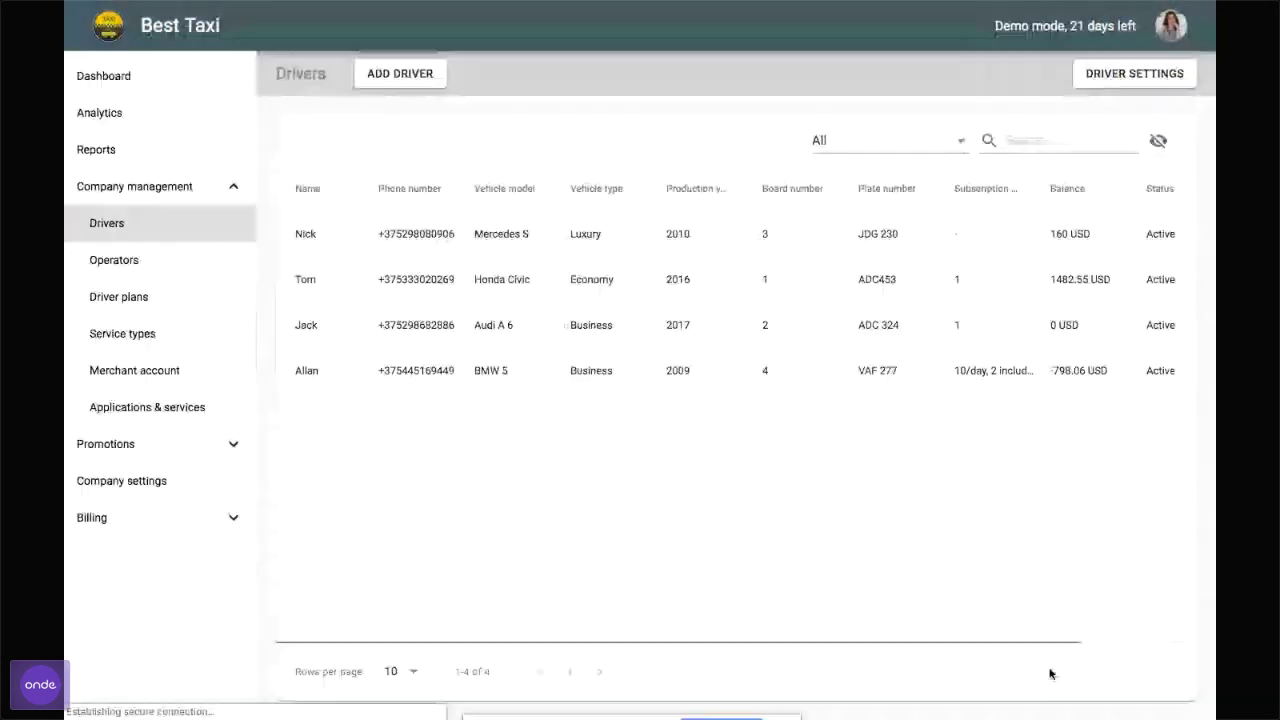
left_click(522, 295)
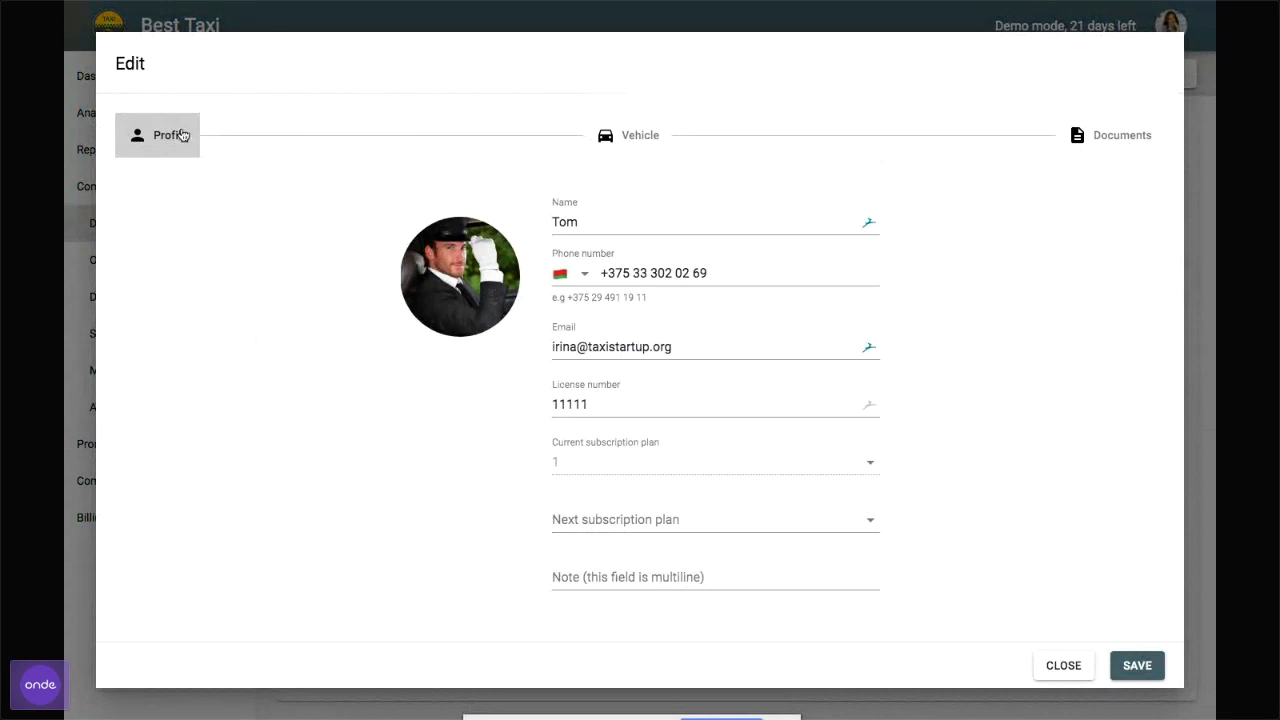
left_click(606, 220)
left_click(569, 571)
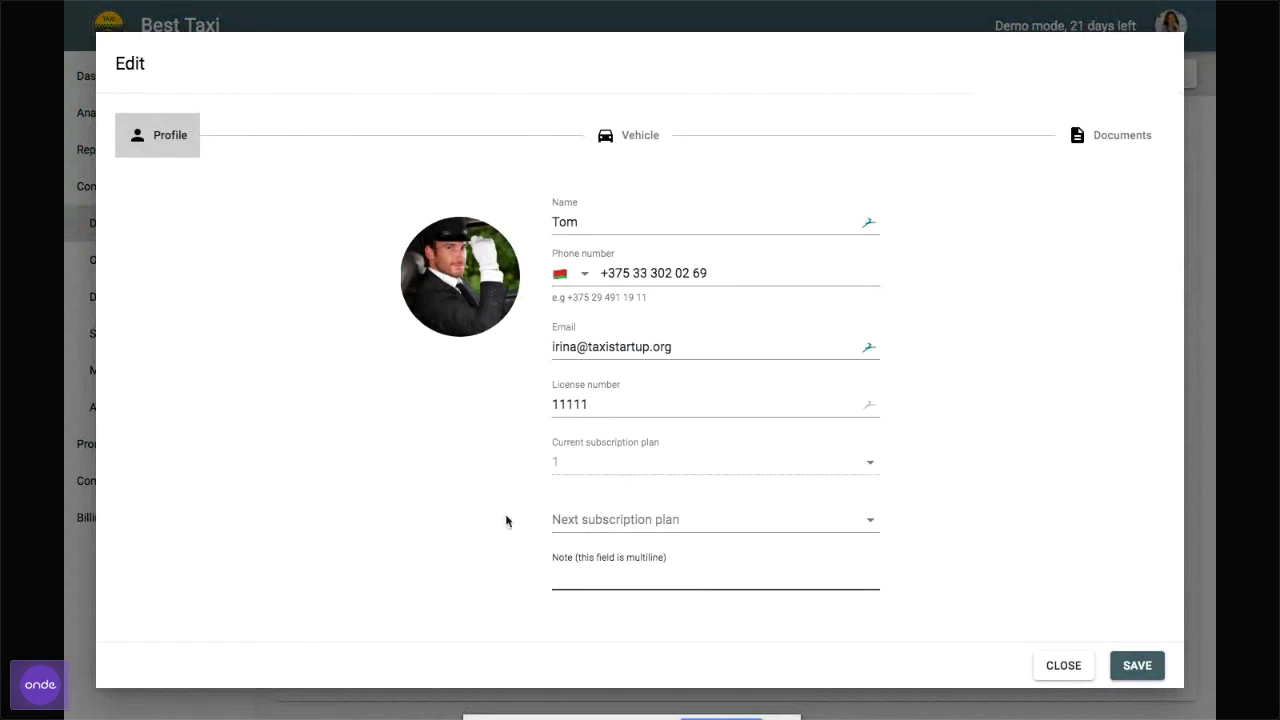
Enable Pets allowed in the driver's vehicle details and check the driver's documents before closing the record
left_click(620, 151)
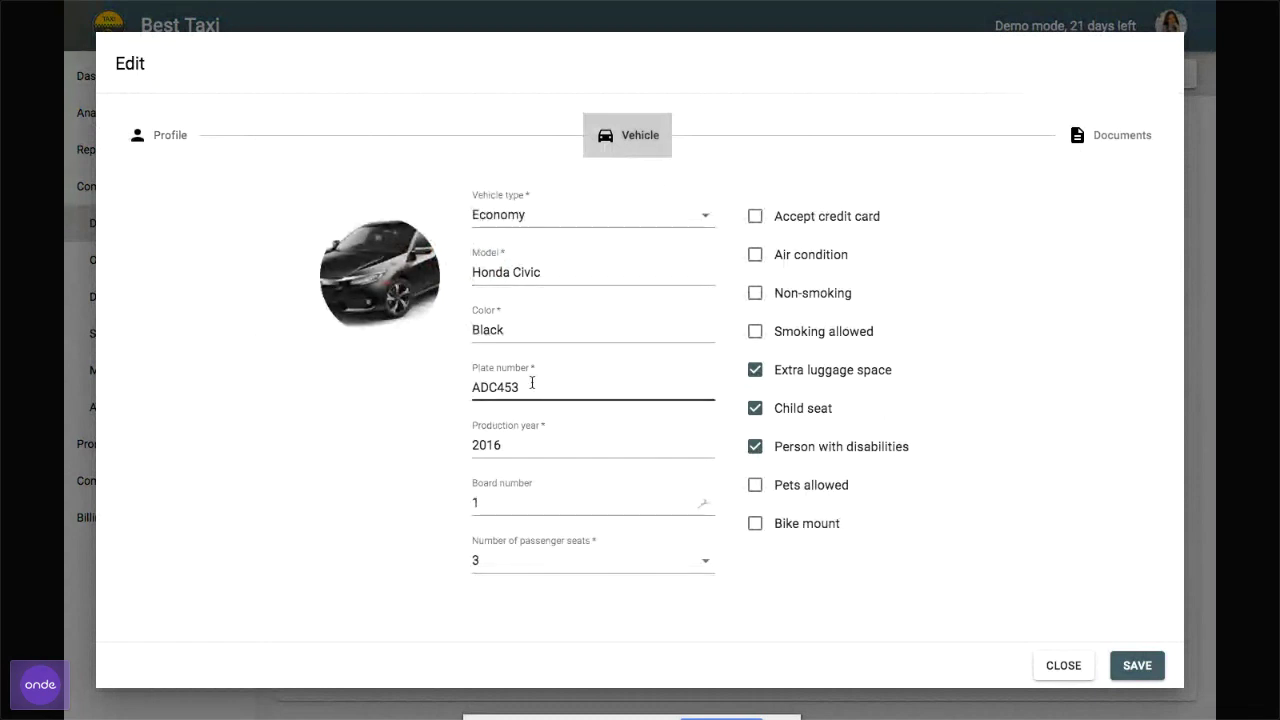
left_click(490, 505)
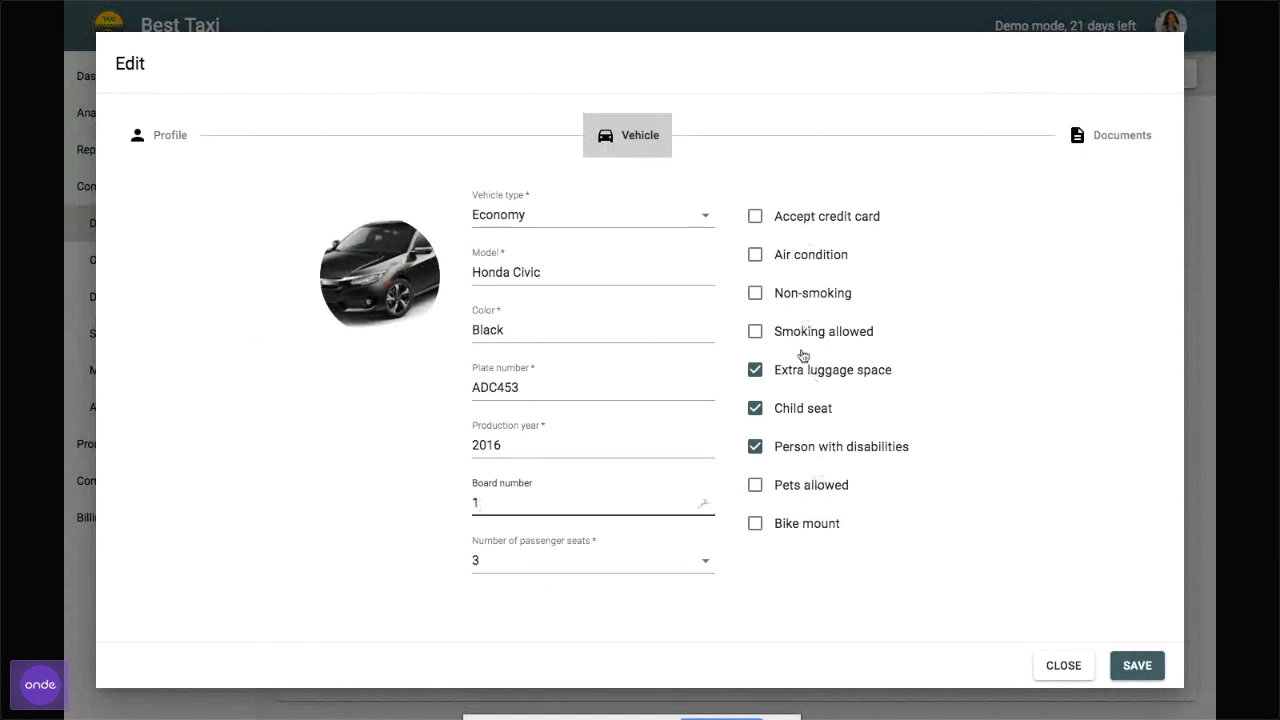
left_click(788, 484)
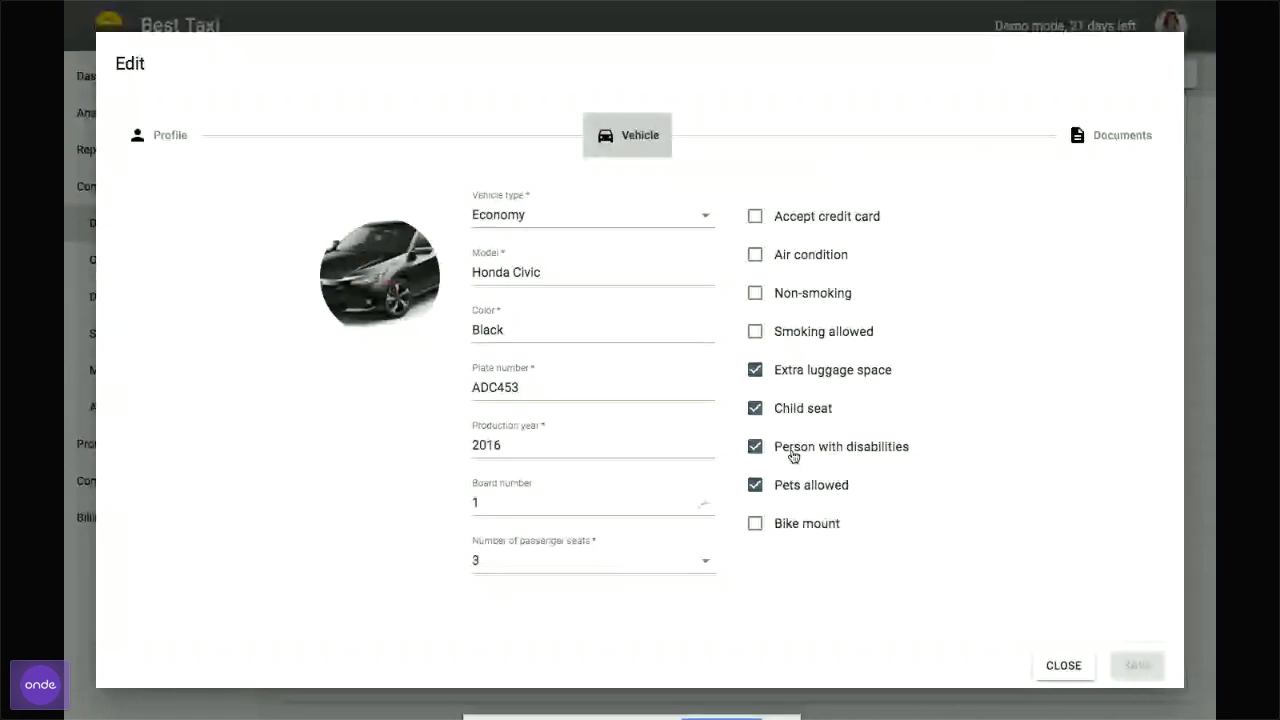
left_click(1118, 141)
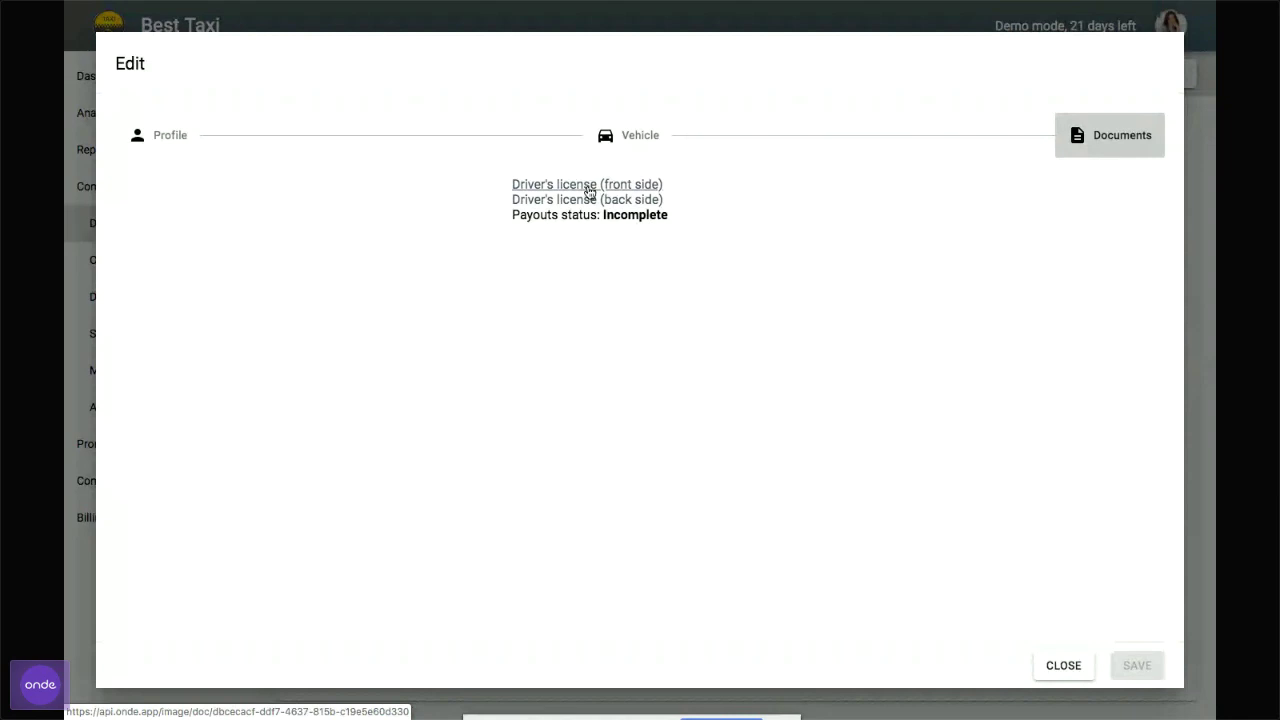
left_click(1062, 666)
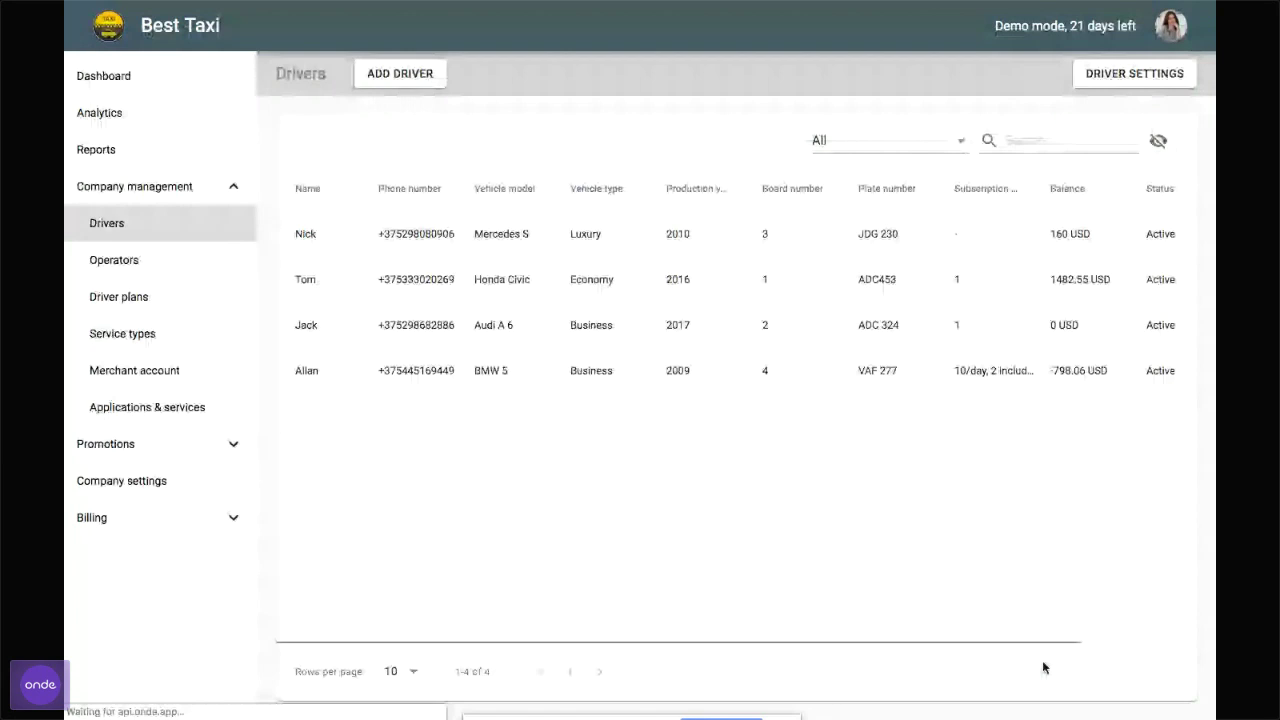
Open the driver settings and check what the Always allow drivers to take jobs option changes, leaving it off
left_click(1098, 77)
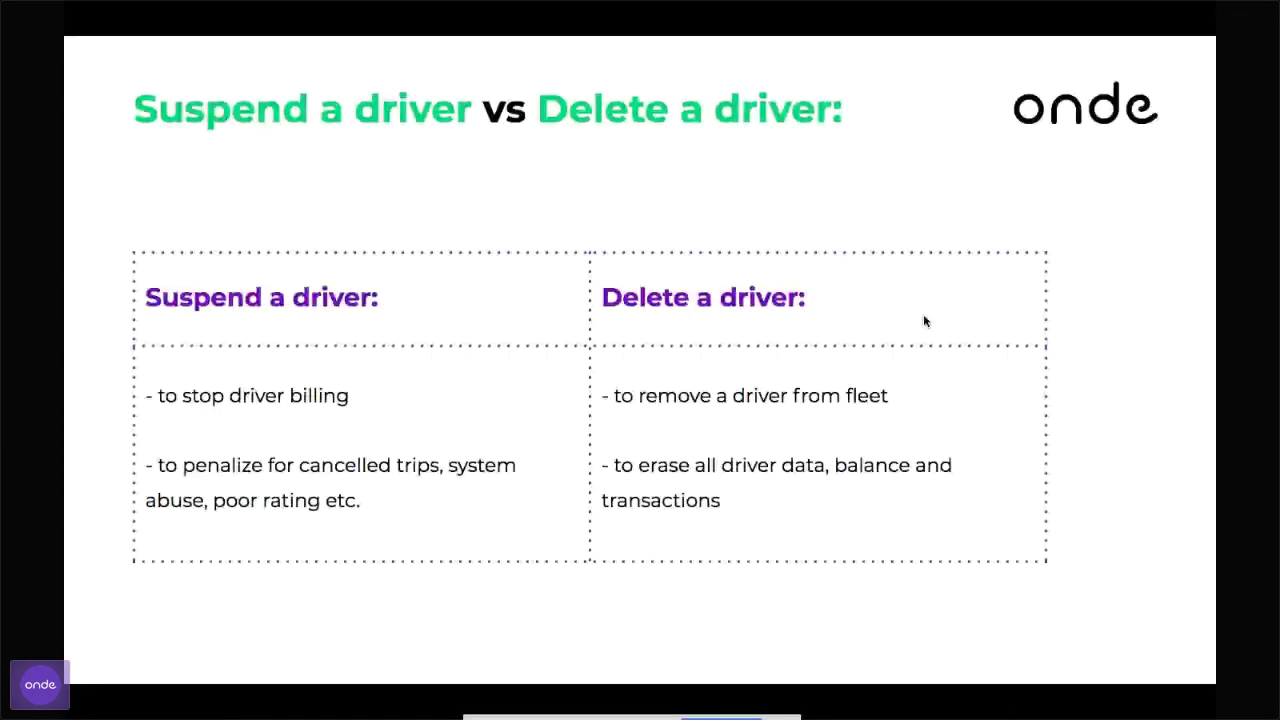
key("Right")
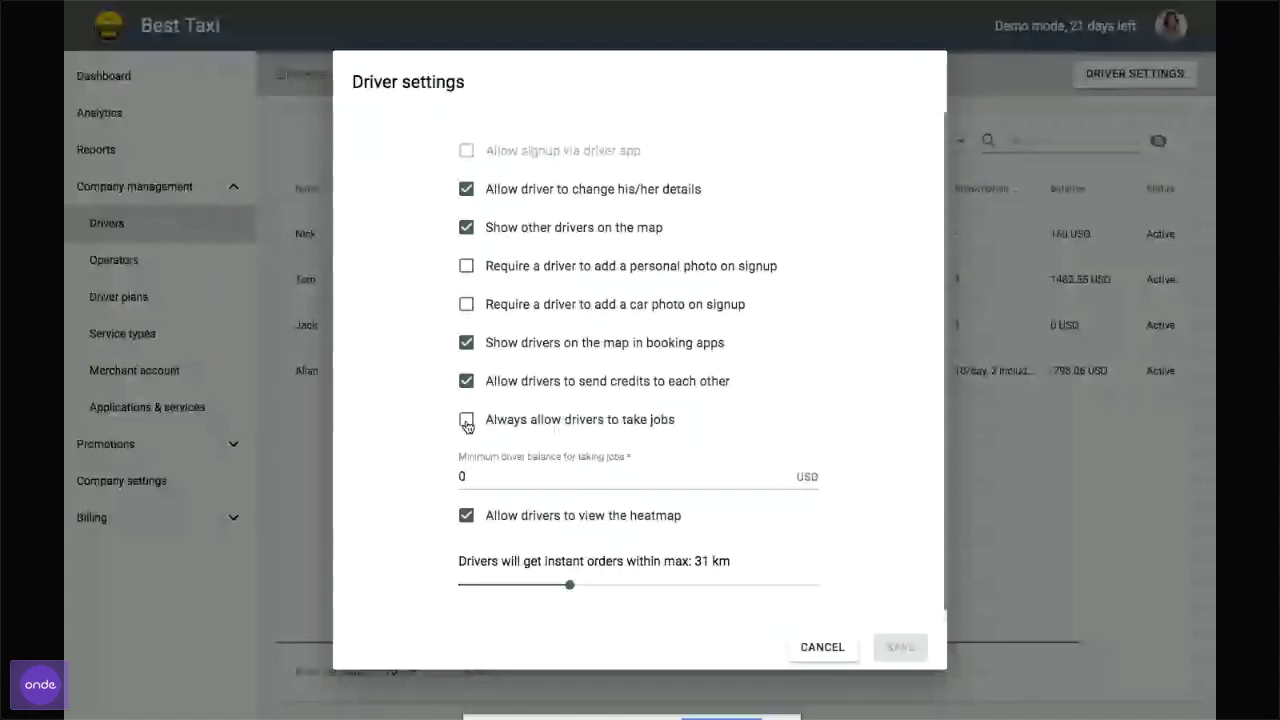
left_click(466, 422)
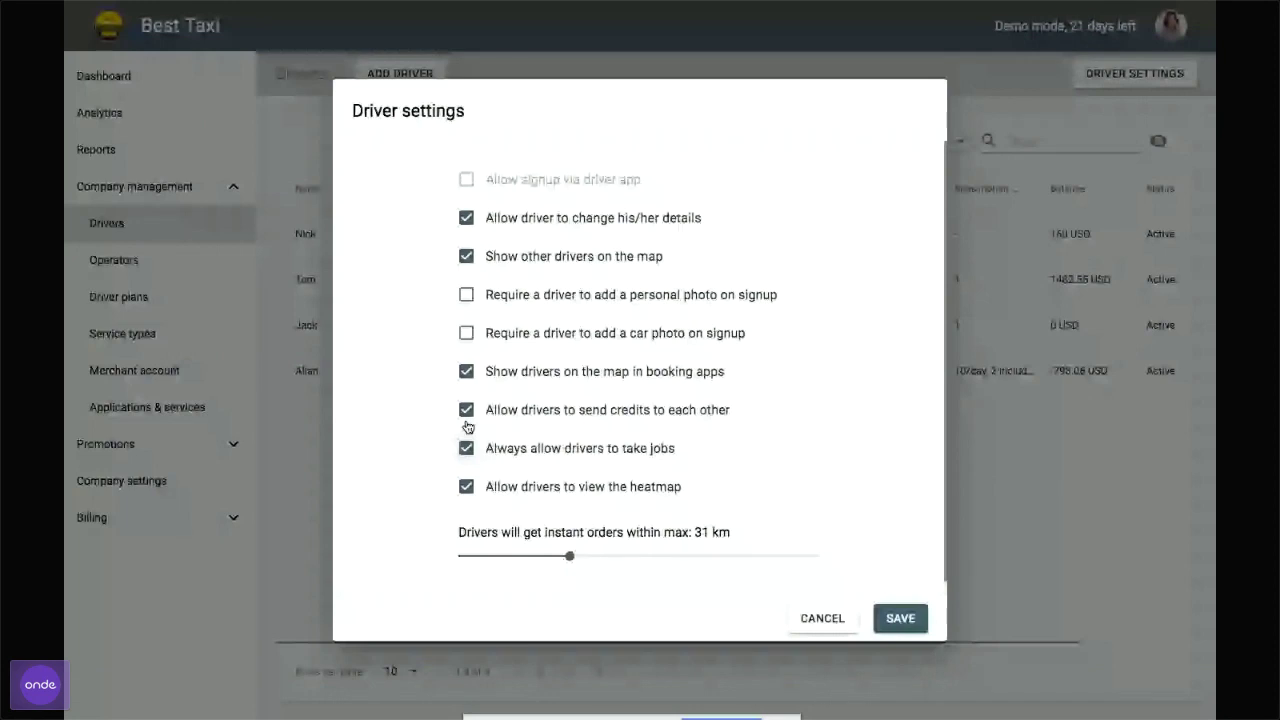
left_click(466, 448)
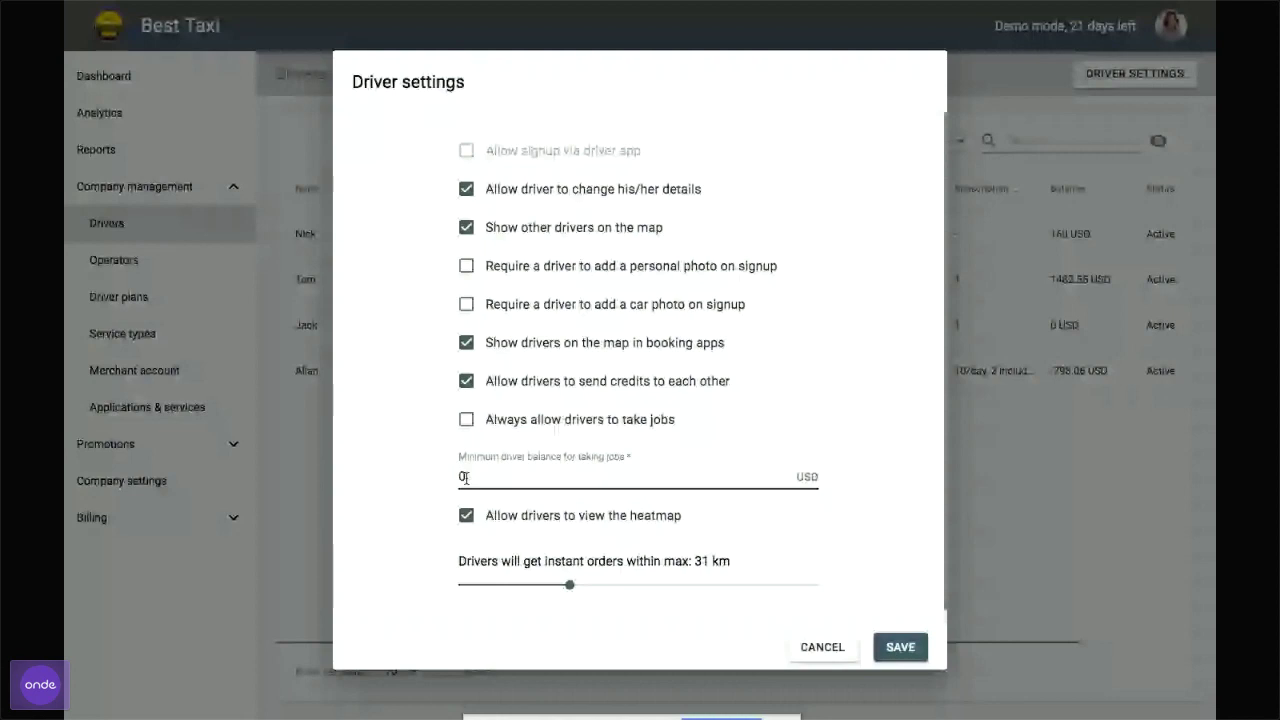
Try a minimum driver balance of -1 USD before restoring 0, and extend the maximum instant-order distance to 63.8 km
key("BackSpace")
type("-1")
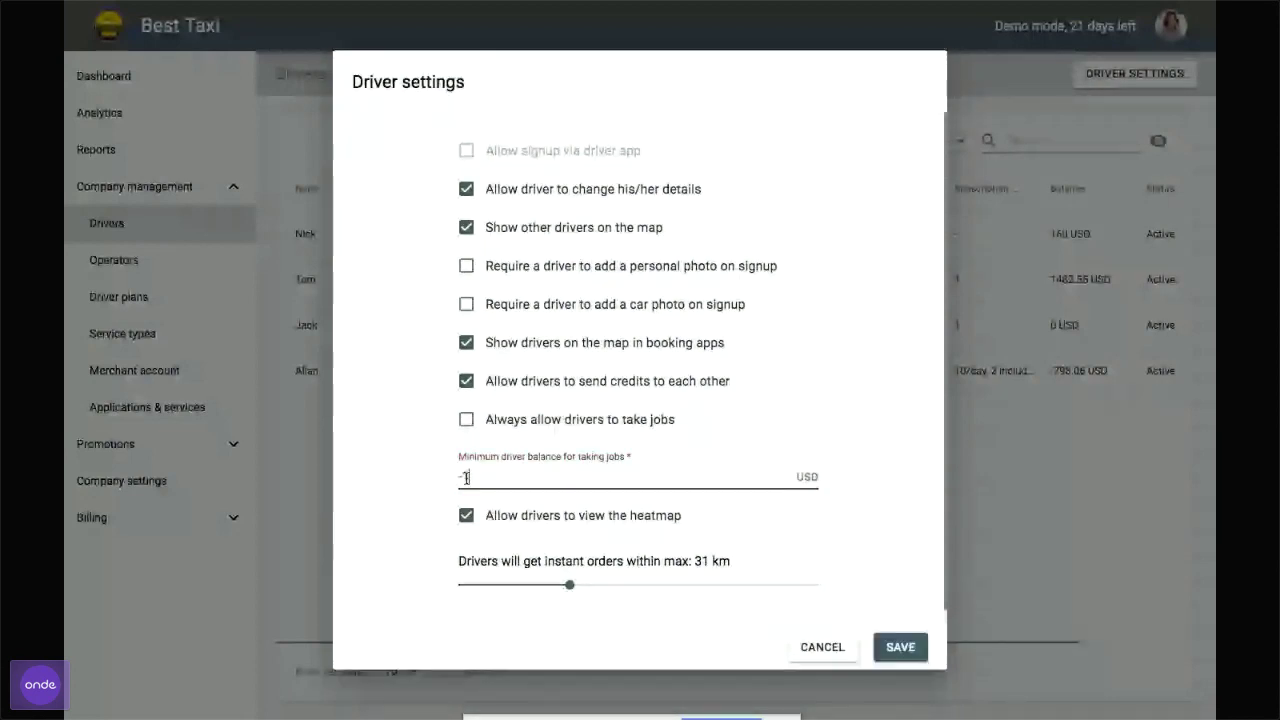
key("BackSpace")
key("BackSpace")
type("0")
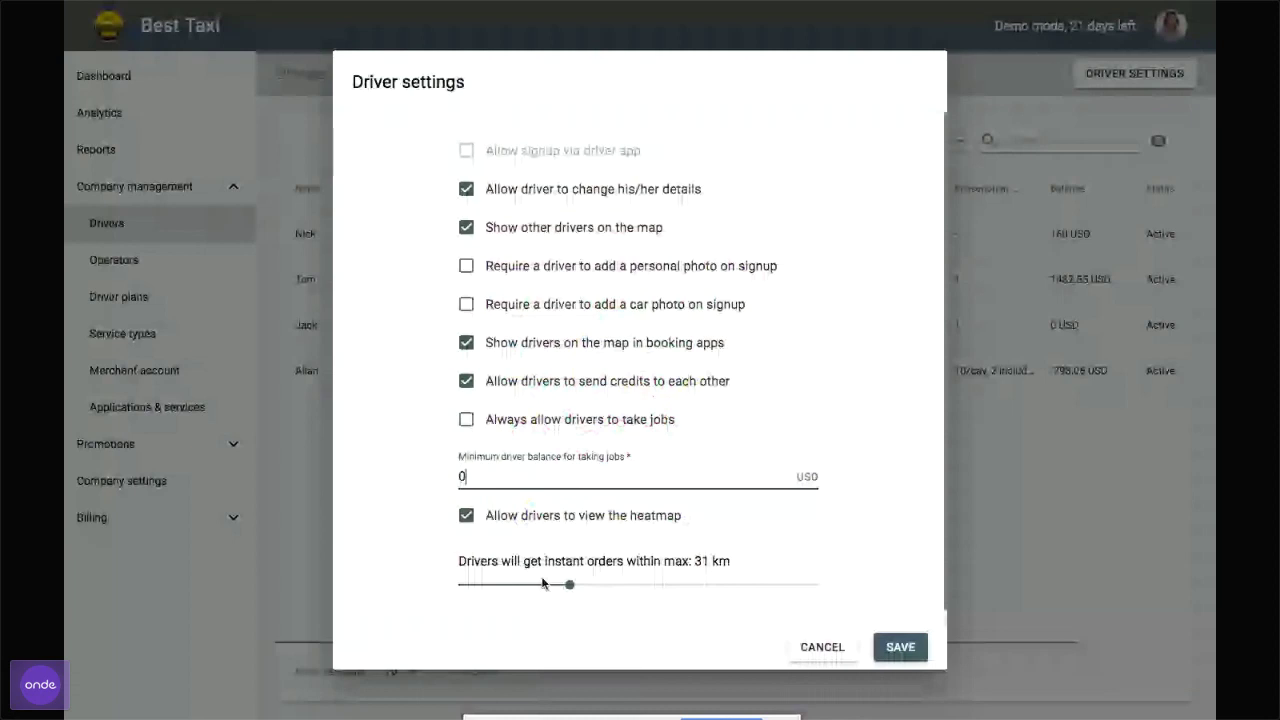
left_click_drag(569, 584, 687, 584)
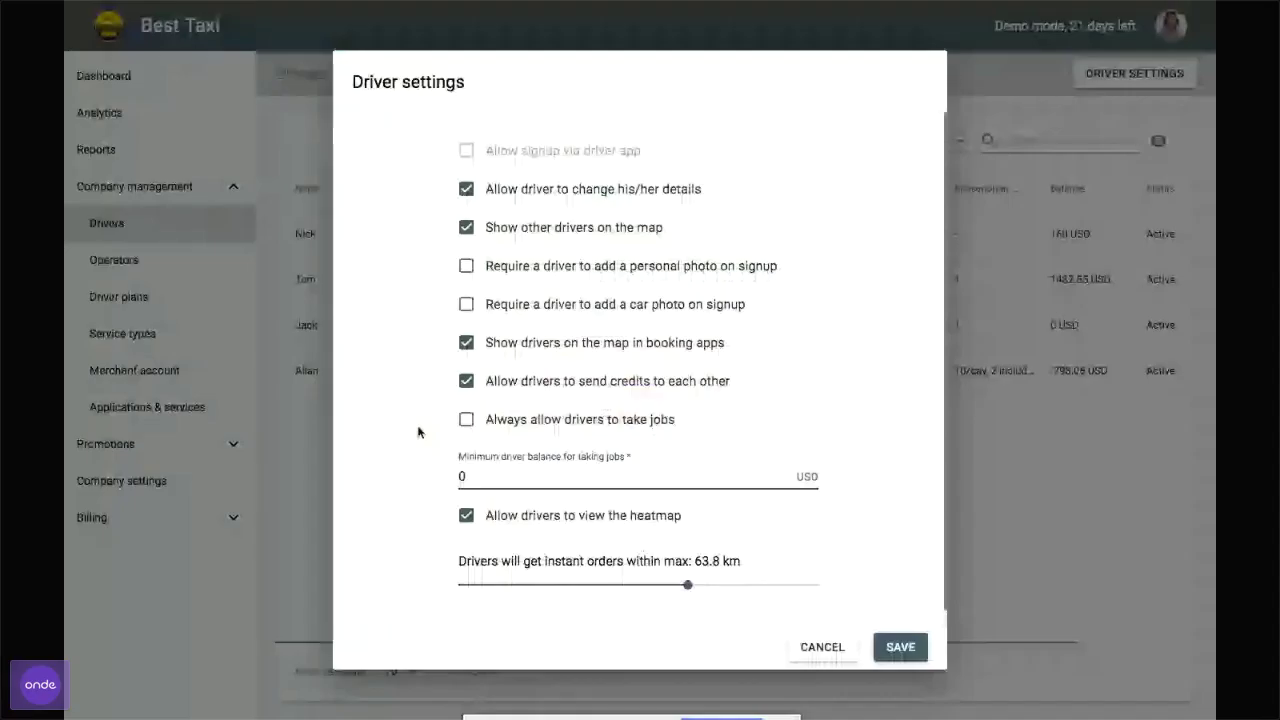
Start a new driver subscription plan named "top drivers" with a period of 7 Days
left_click(120, 297)
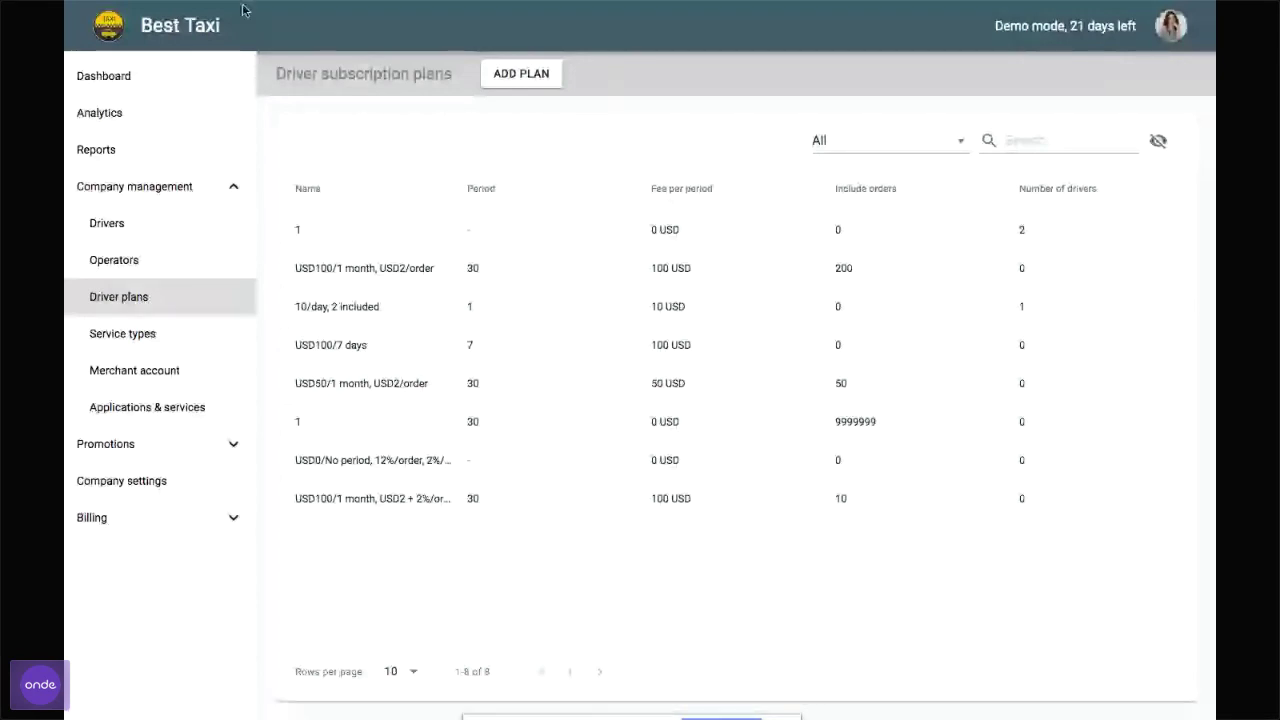
left_click(501, 77)
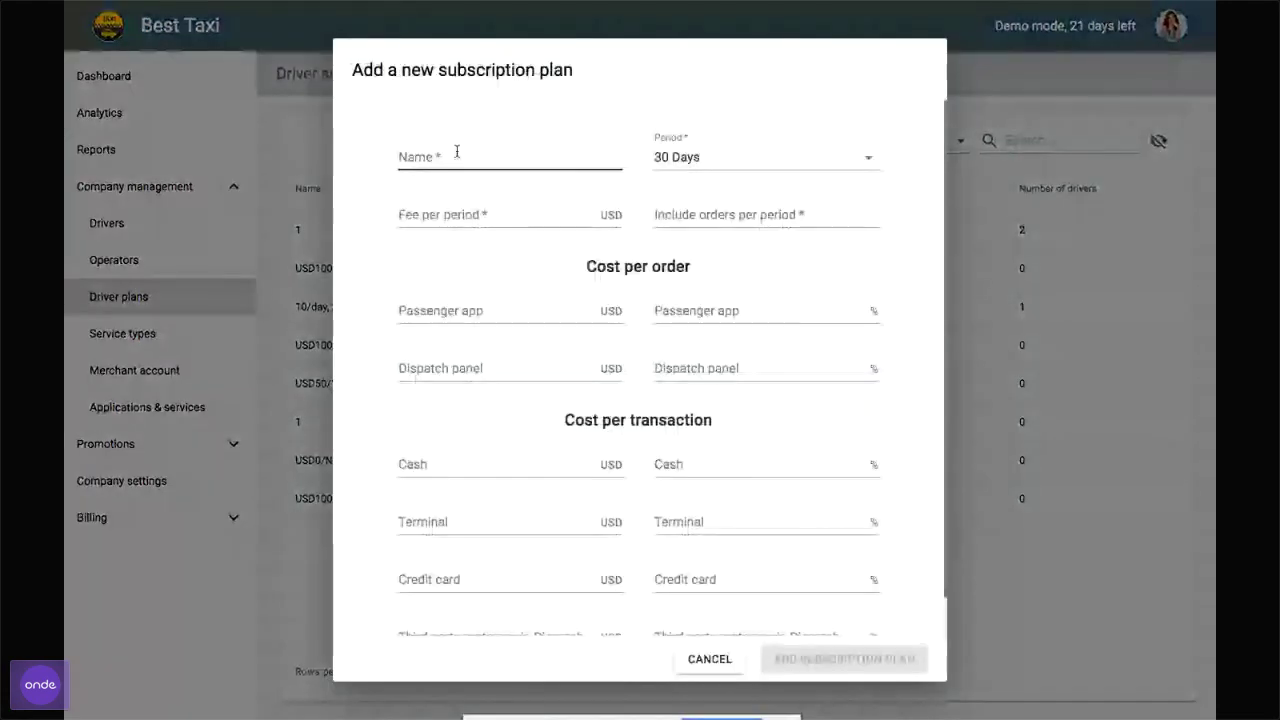
left_click(457, 151)
type("top drivers")
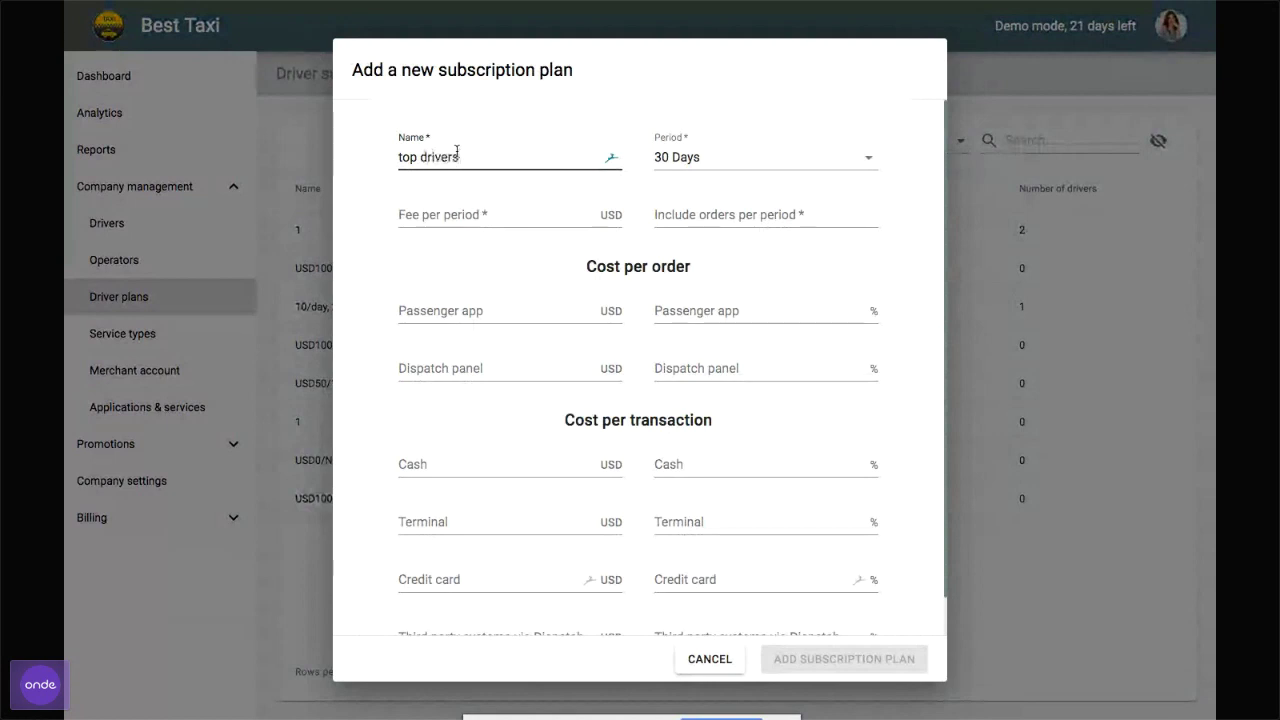
left_click(840, 158)
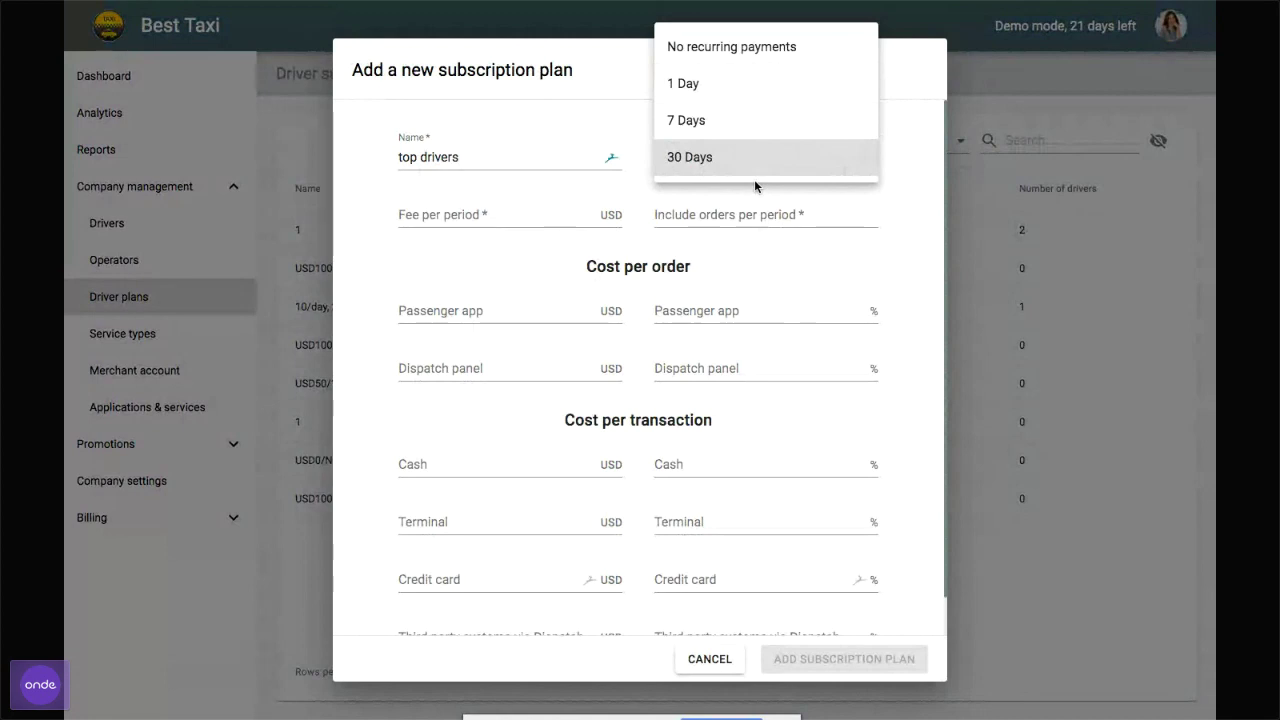
left_click(717, 131)
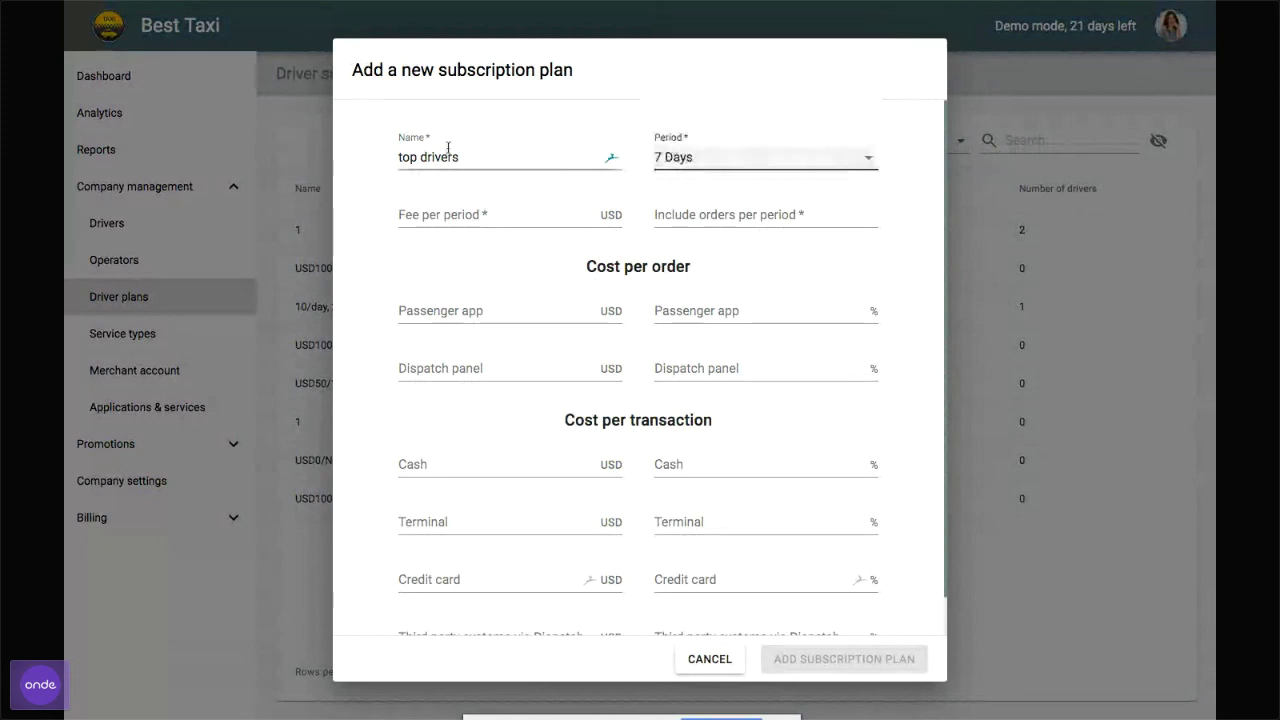
Set the new plan's fee per period to 30 USD with 100 included orders
left_click(405, 212)
type("30")
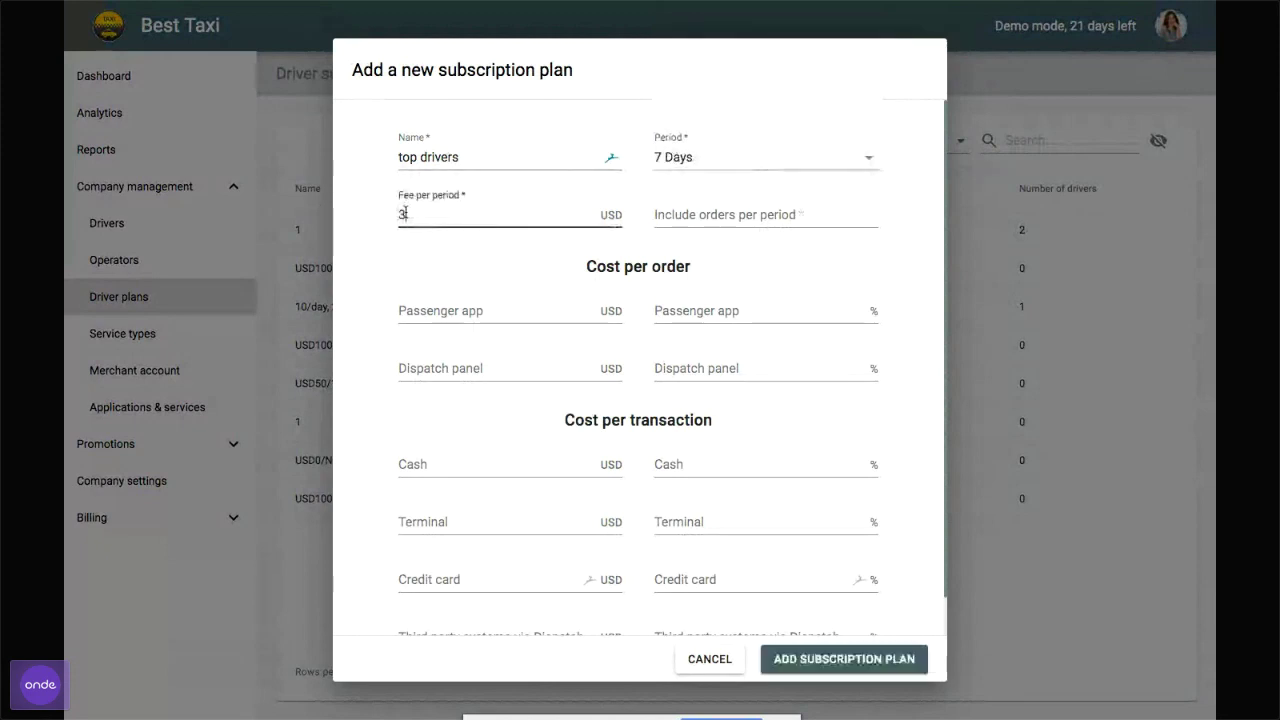
left_click(702, 216)
type("100")
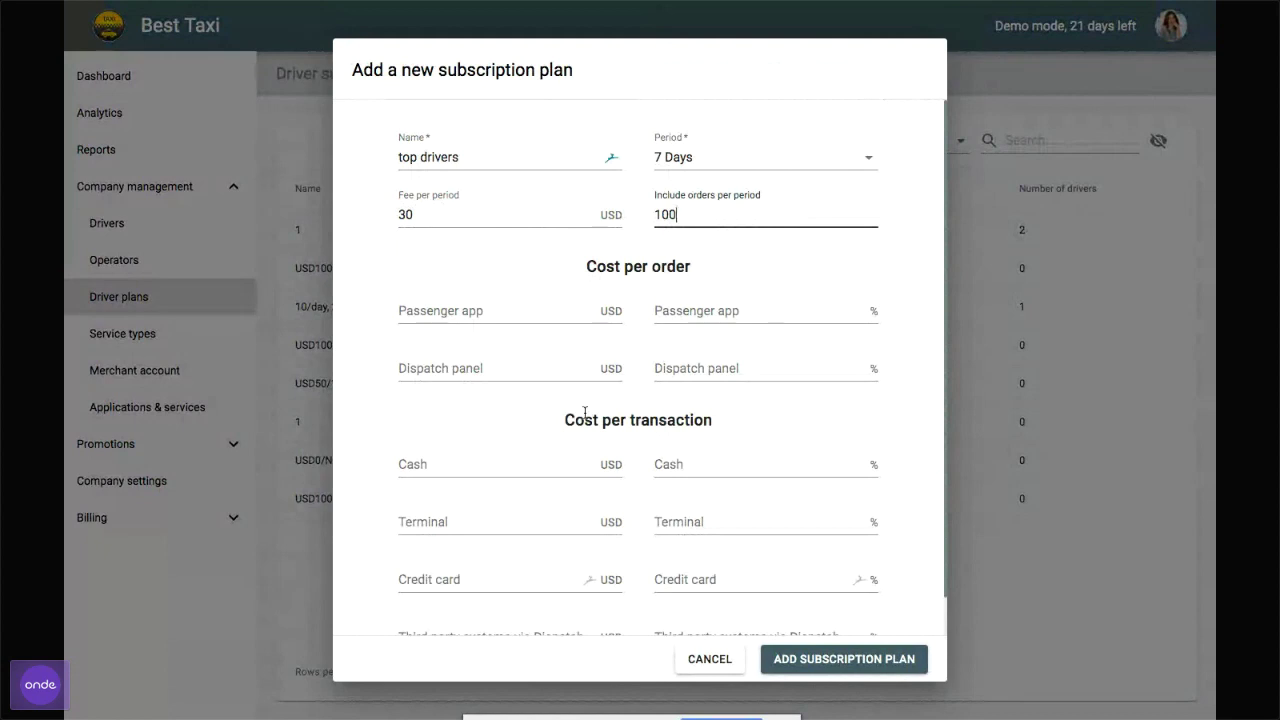
Set the plan's costs to 1 USD per passenger app order, 2% per dispatch panel order and 1 USD per cash transaction
left_click(428, 302)
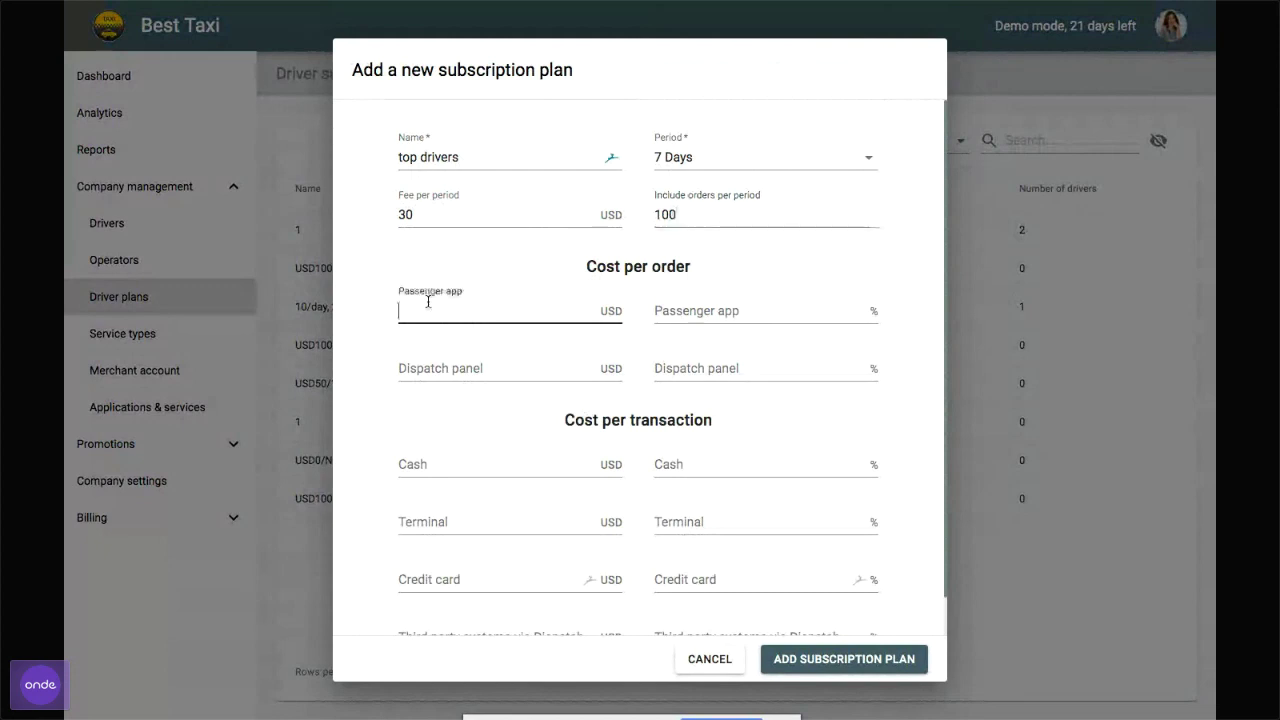
left_click(419, 364)
left_click(415, 314)
type("1")
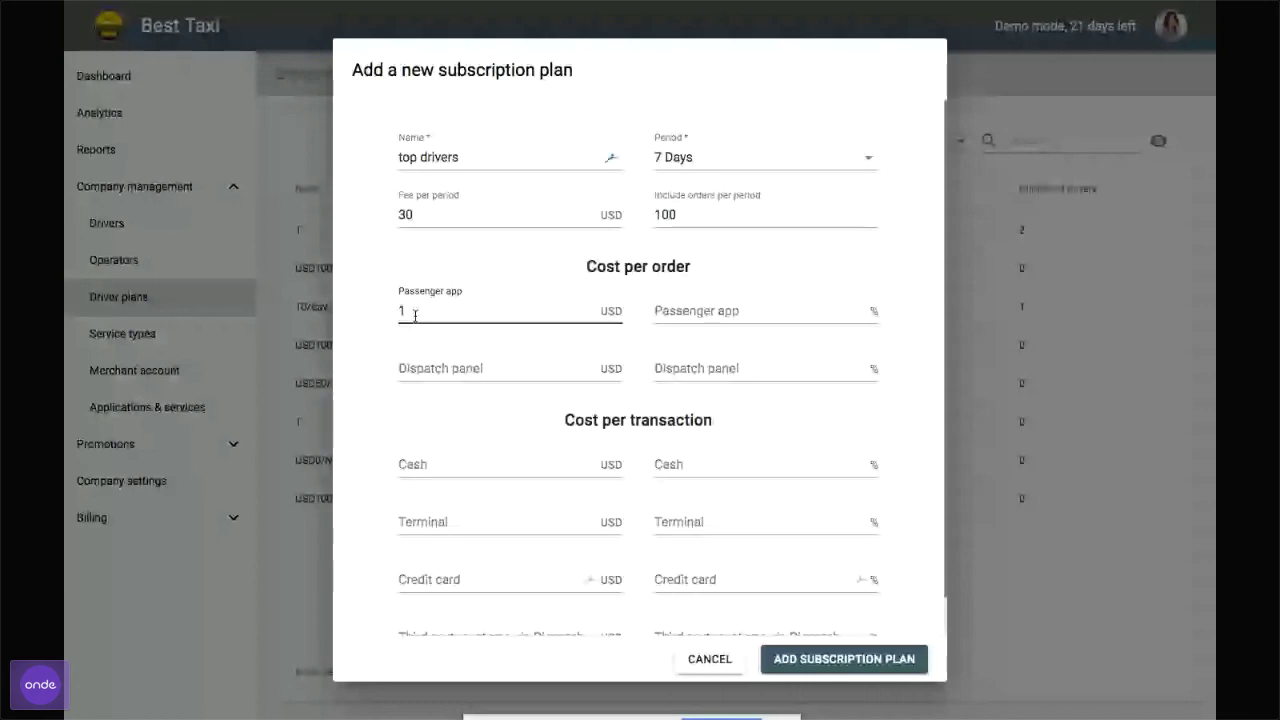
left_click(661, 368)
type("2")
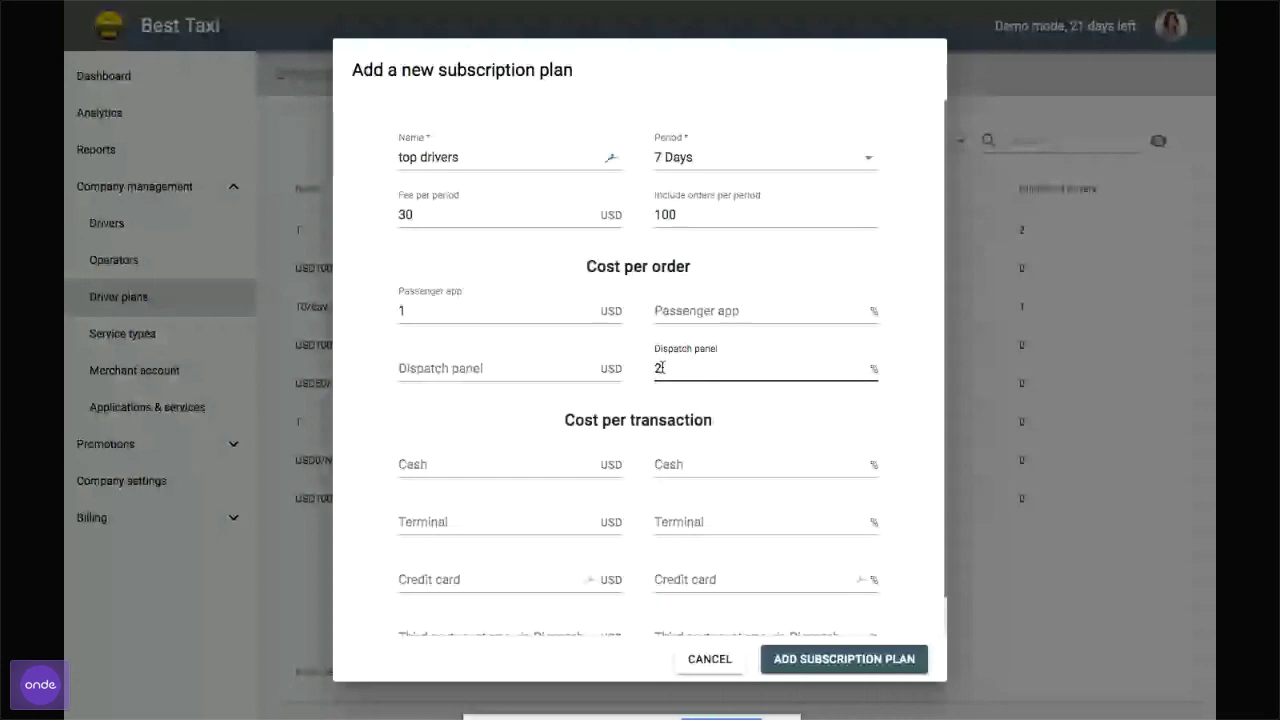
left_click(533, 474)
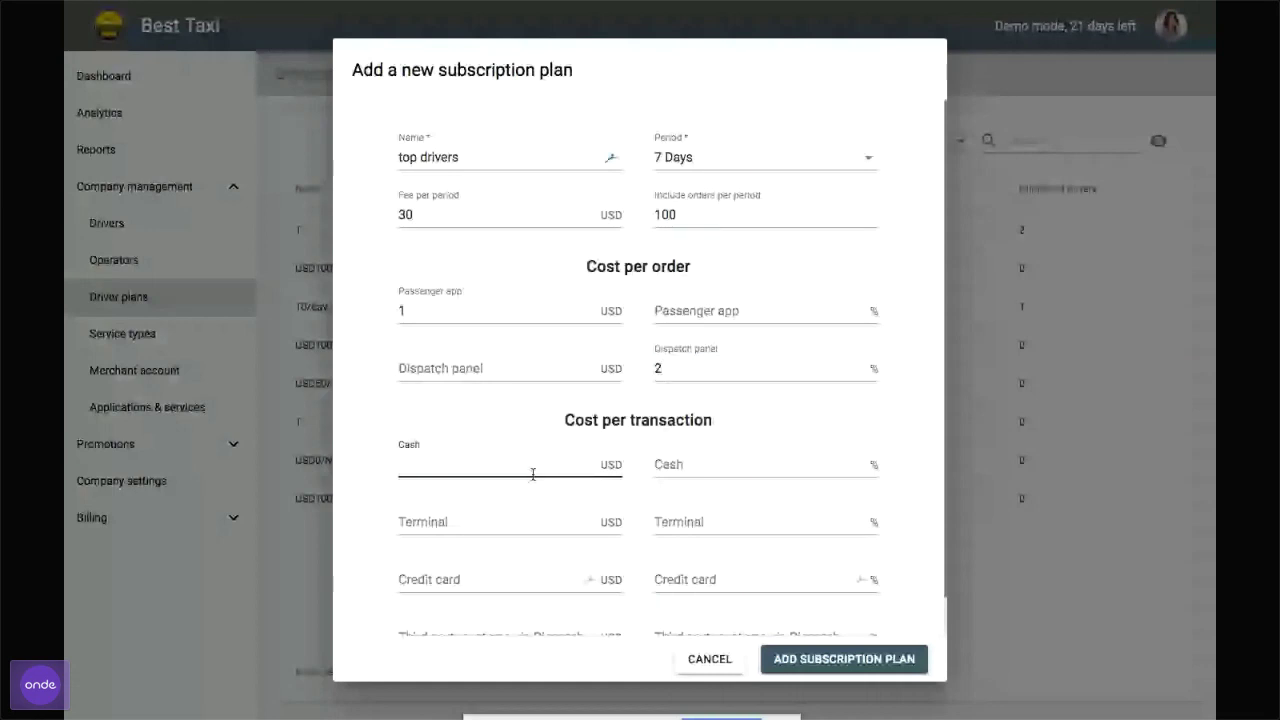
type("1")
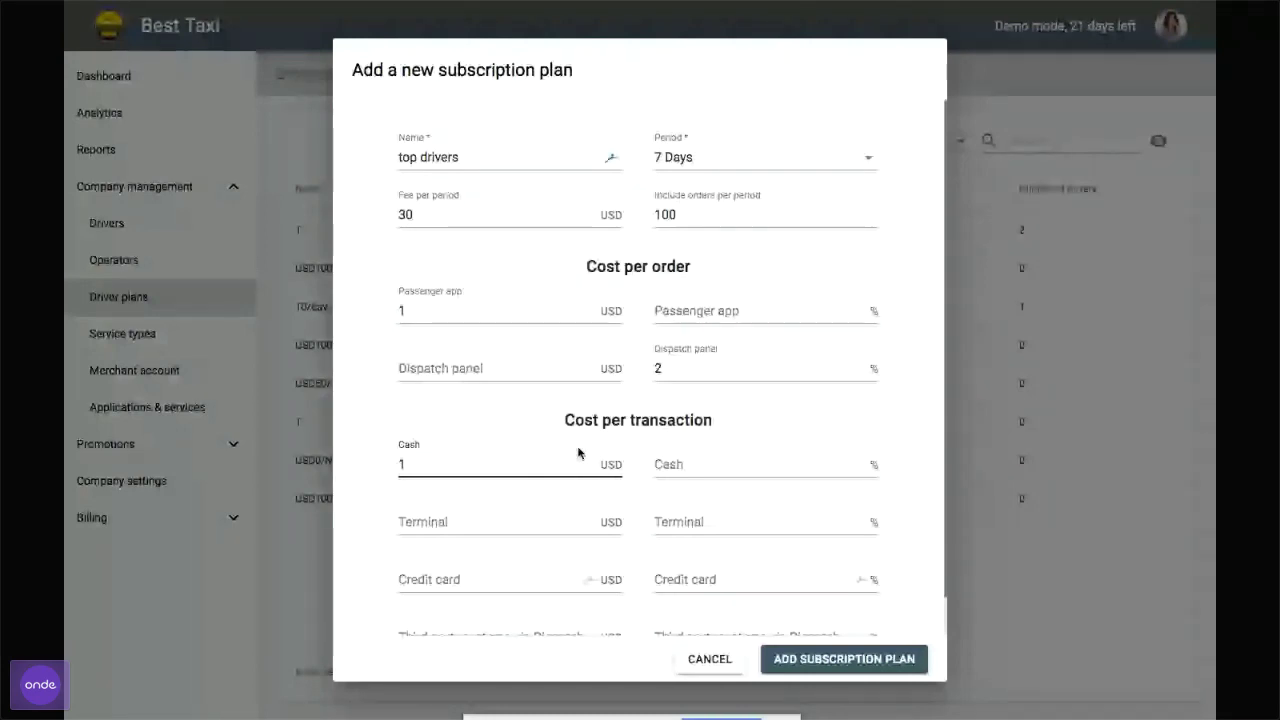
Switch the new plan's period to No recurring payments, and discard the plan without adding it
left_click(866, 158)
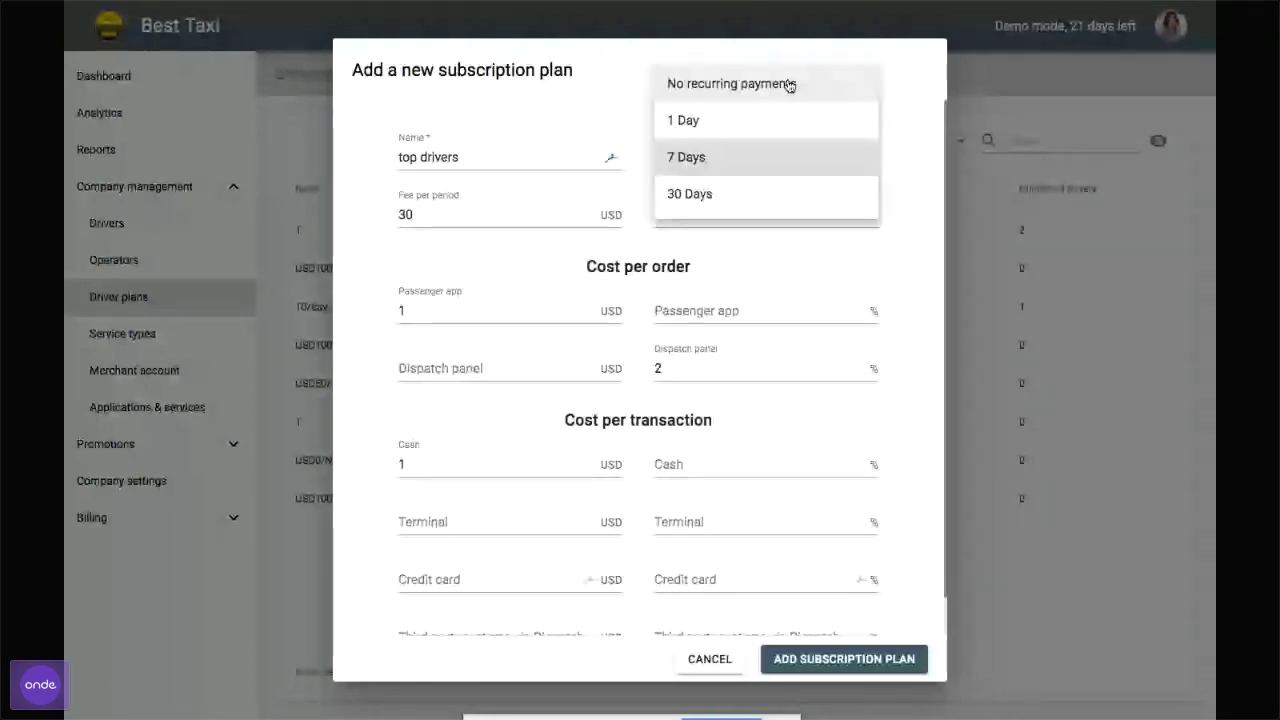
left_click(789, 85)
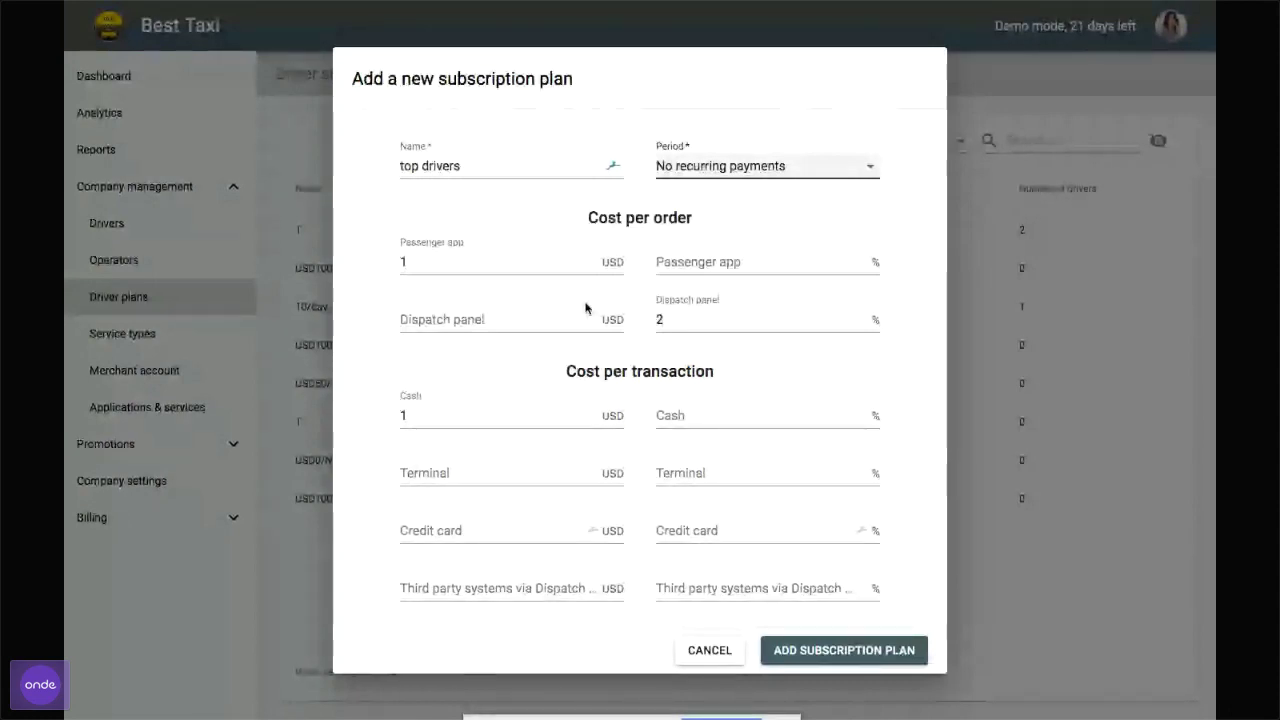
left_click(718, 650)
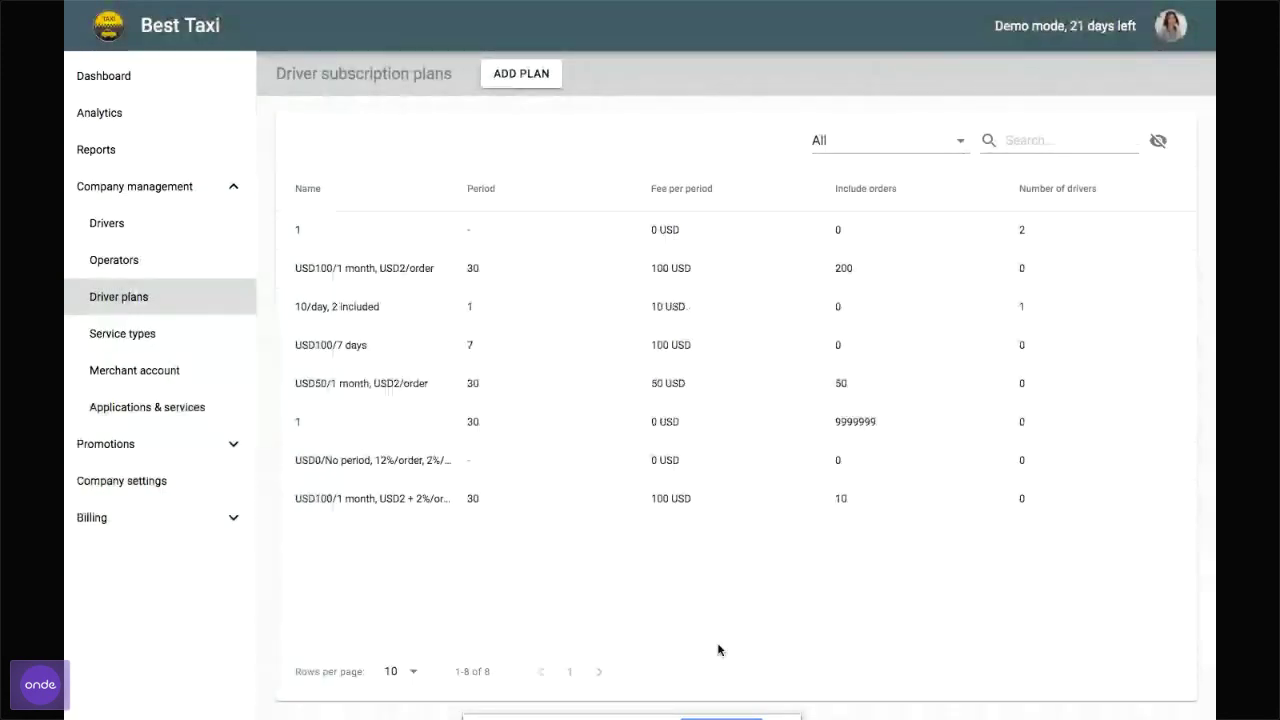
Select the first two other drivers for the "10/day, 2 included" plan, and close the plan without saving
left_click(418, 317)
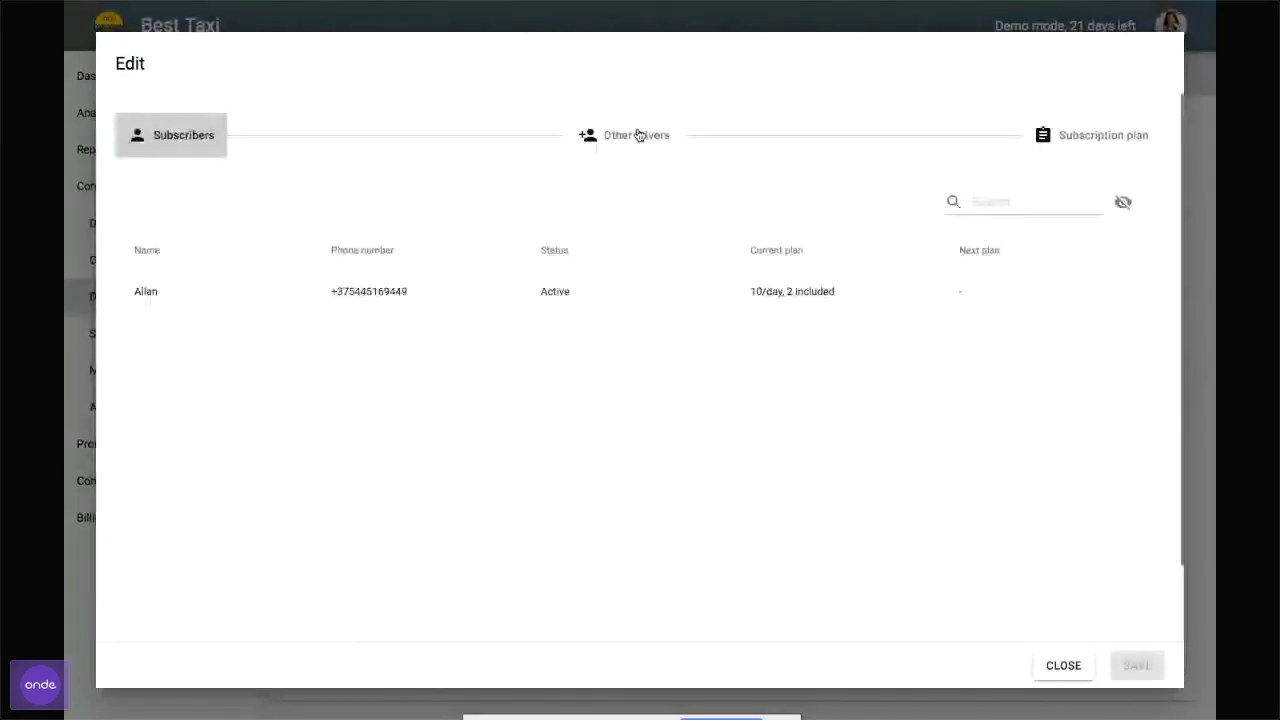
left_click(639, 135)
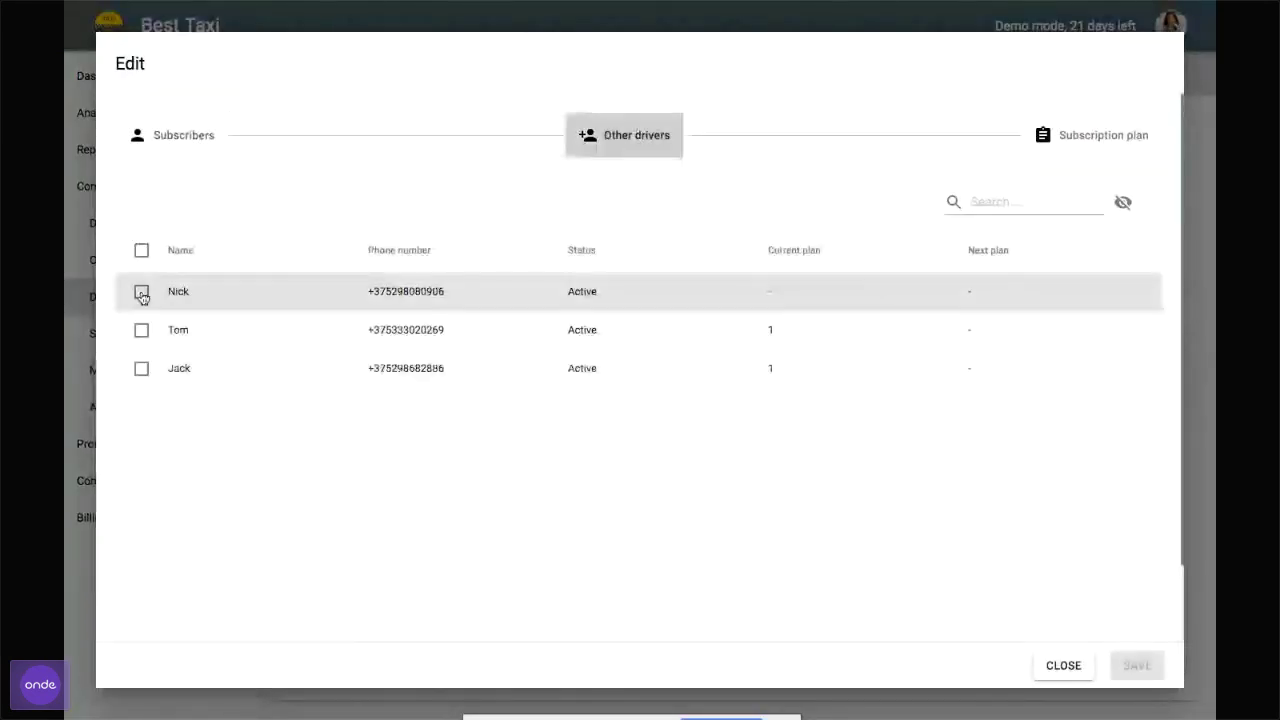
left_click(141, 291)
left_click(141, 329)
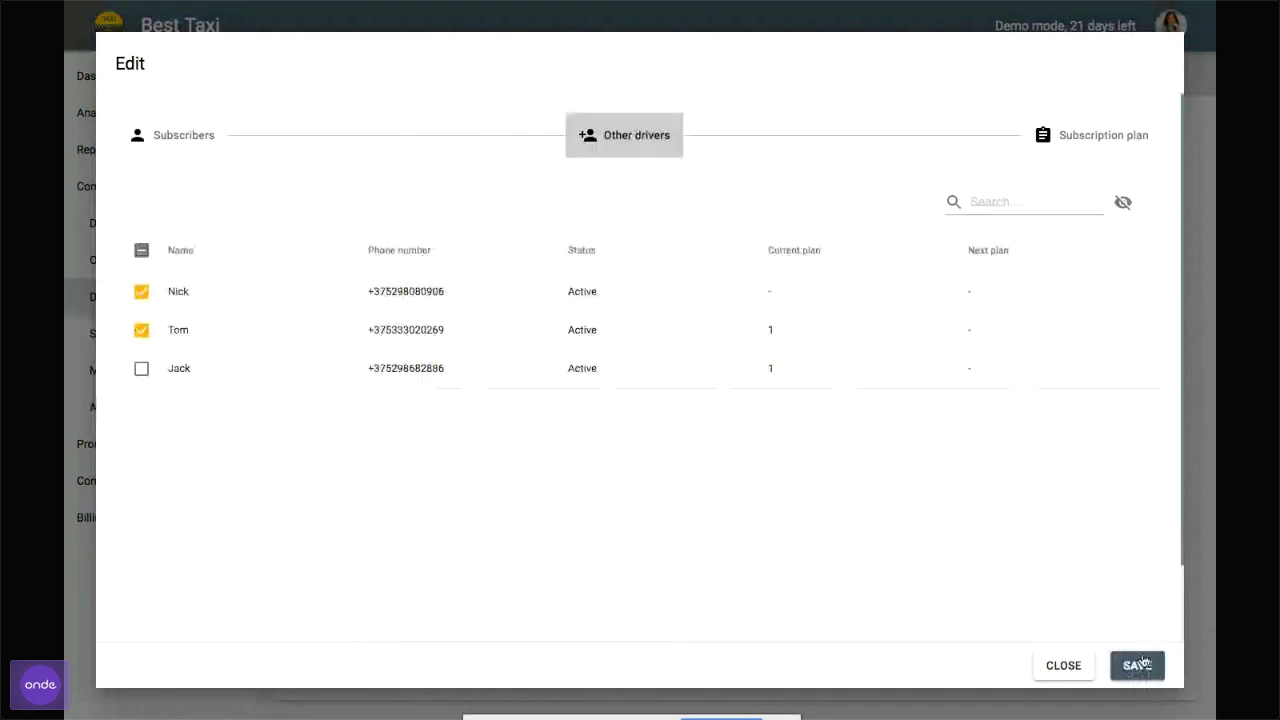
left_click(1063, 666)
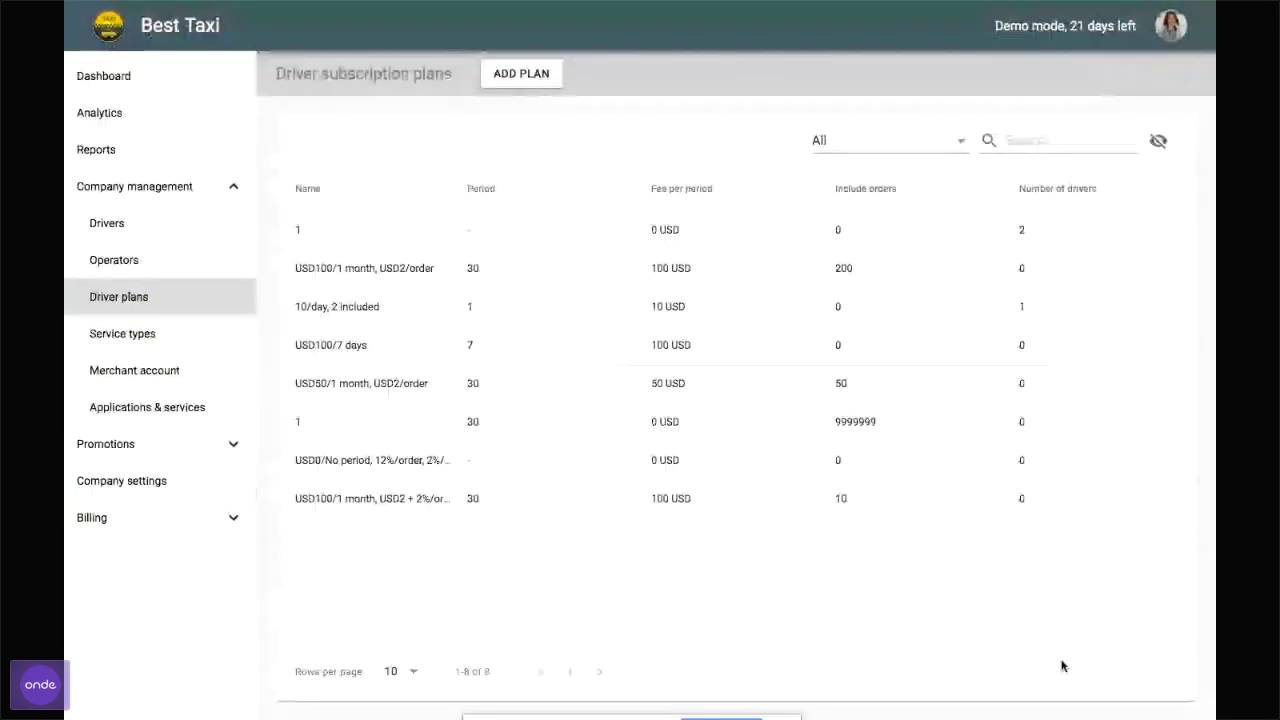